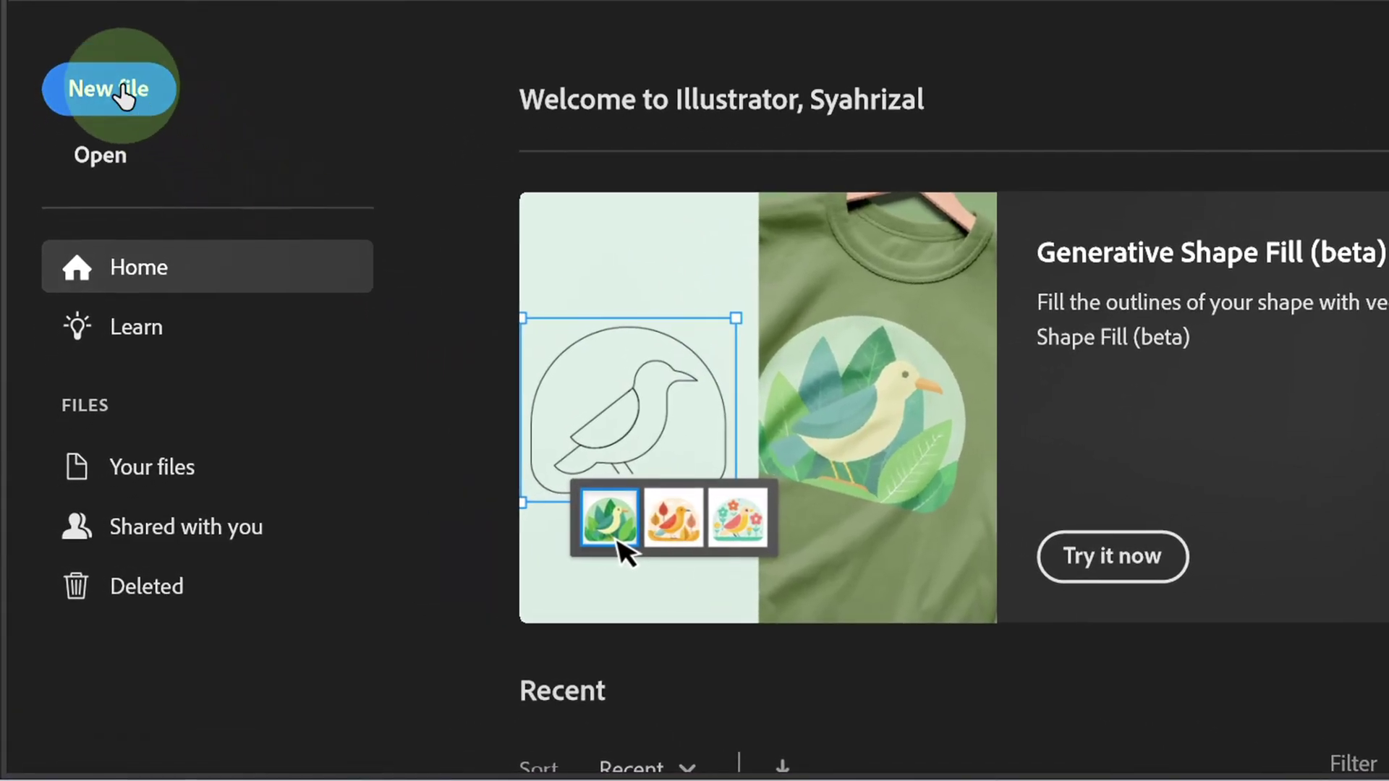
# Step: Create a new blank document from the Web 1920 × 1080 px preset
pyautogui.click(125, 92)
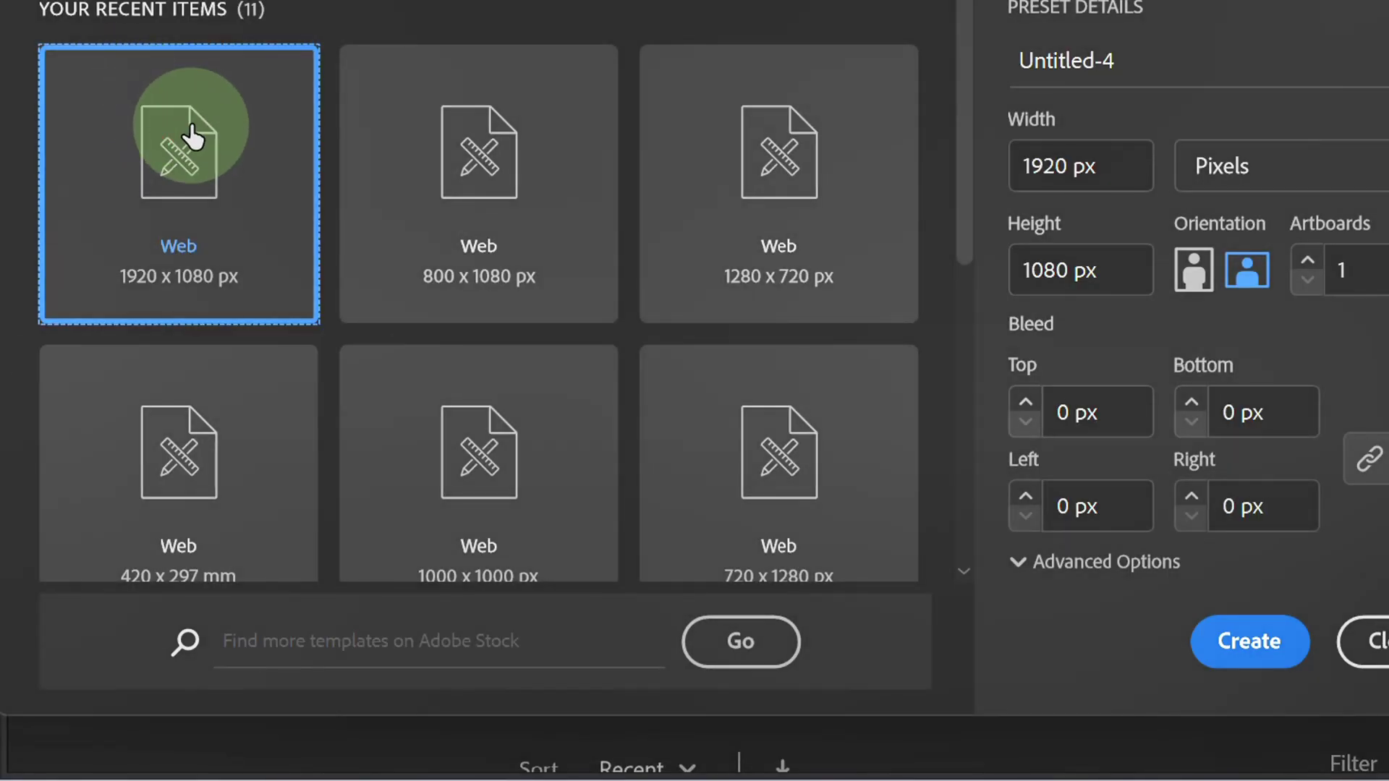
pyautogui.click(1118, 166)
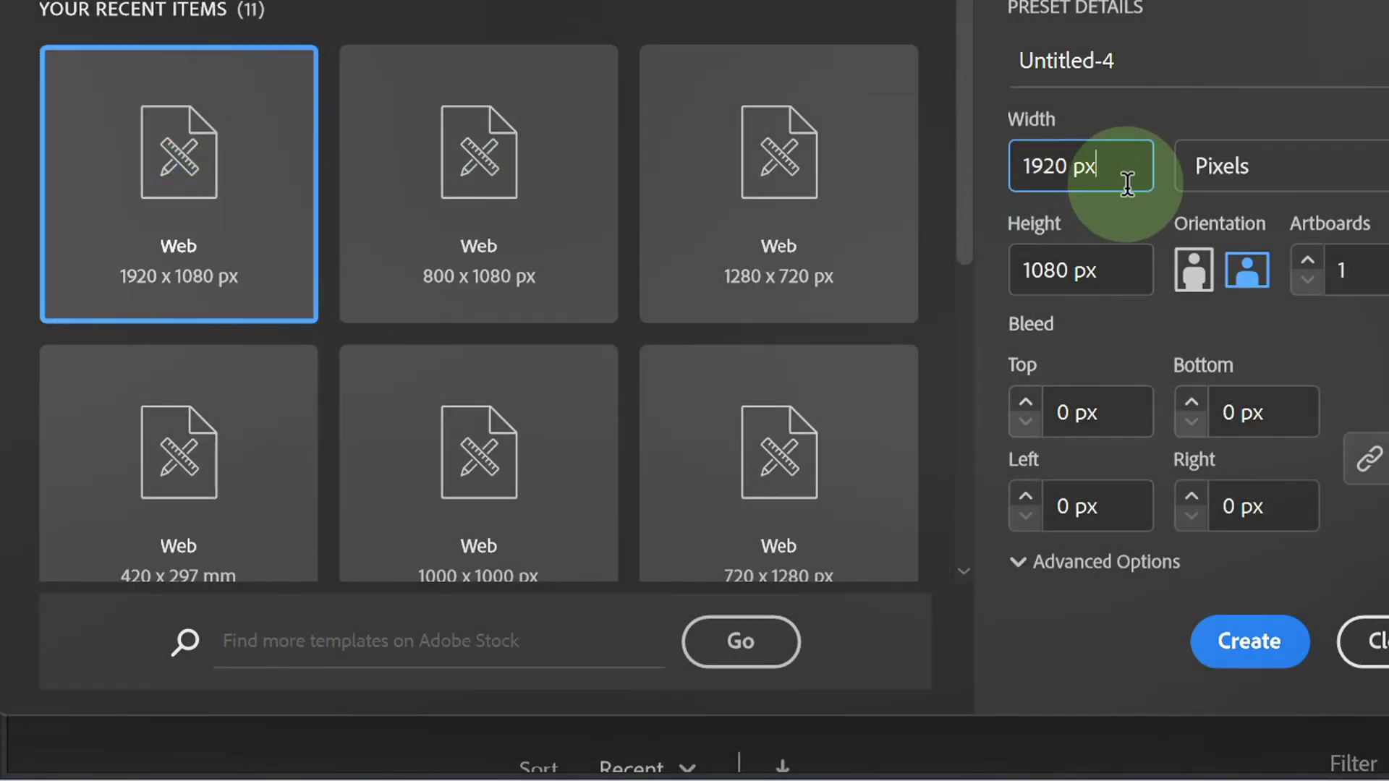
pyautogui.click(1244, 647)
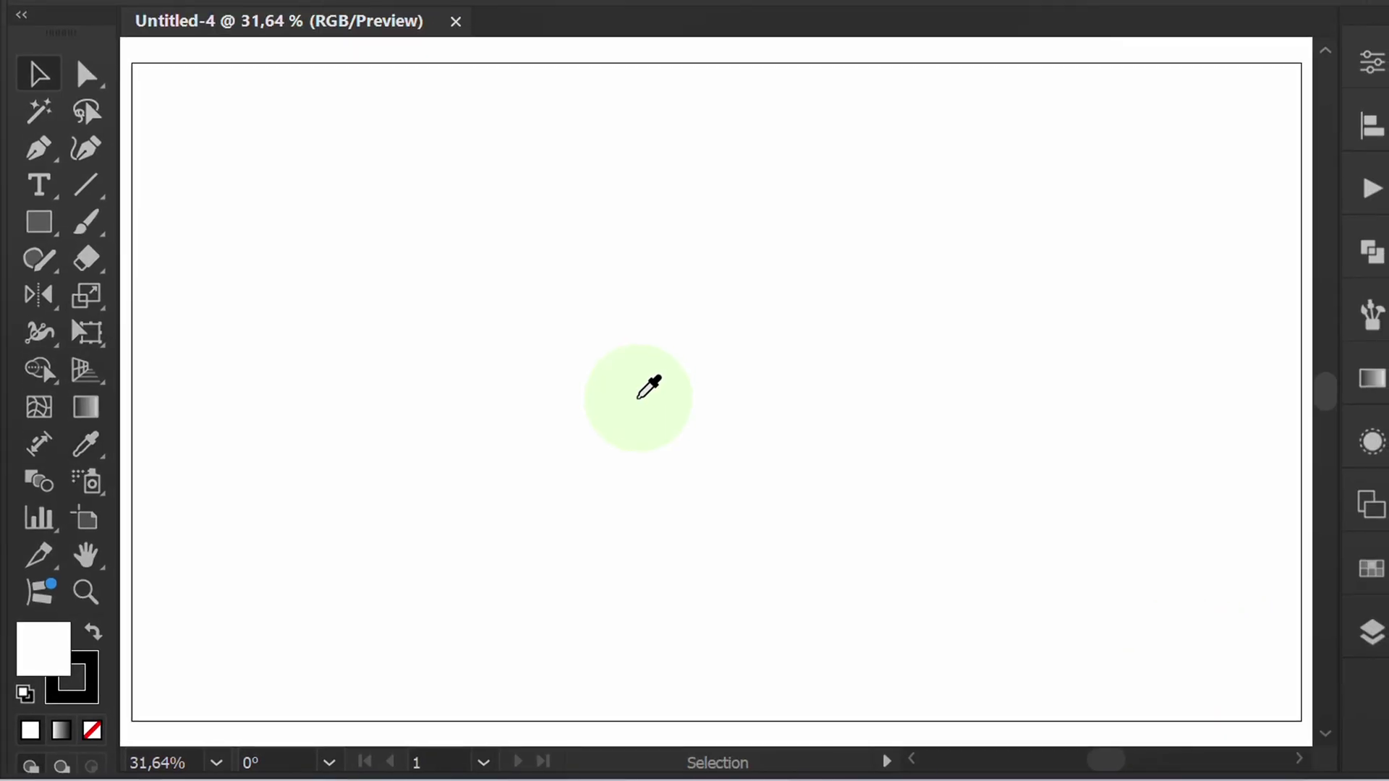
# Step: Snip the Army Khaki Color Palette title and five-swatch strip from the Chrome page
pyautogui.click(940, 745)
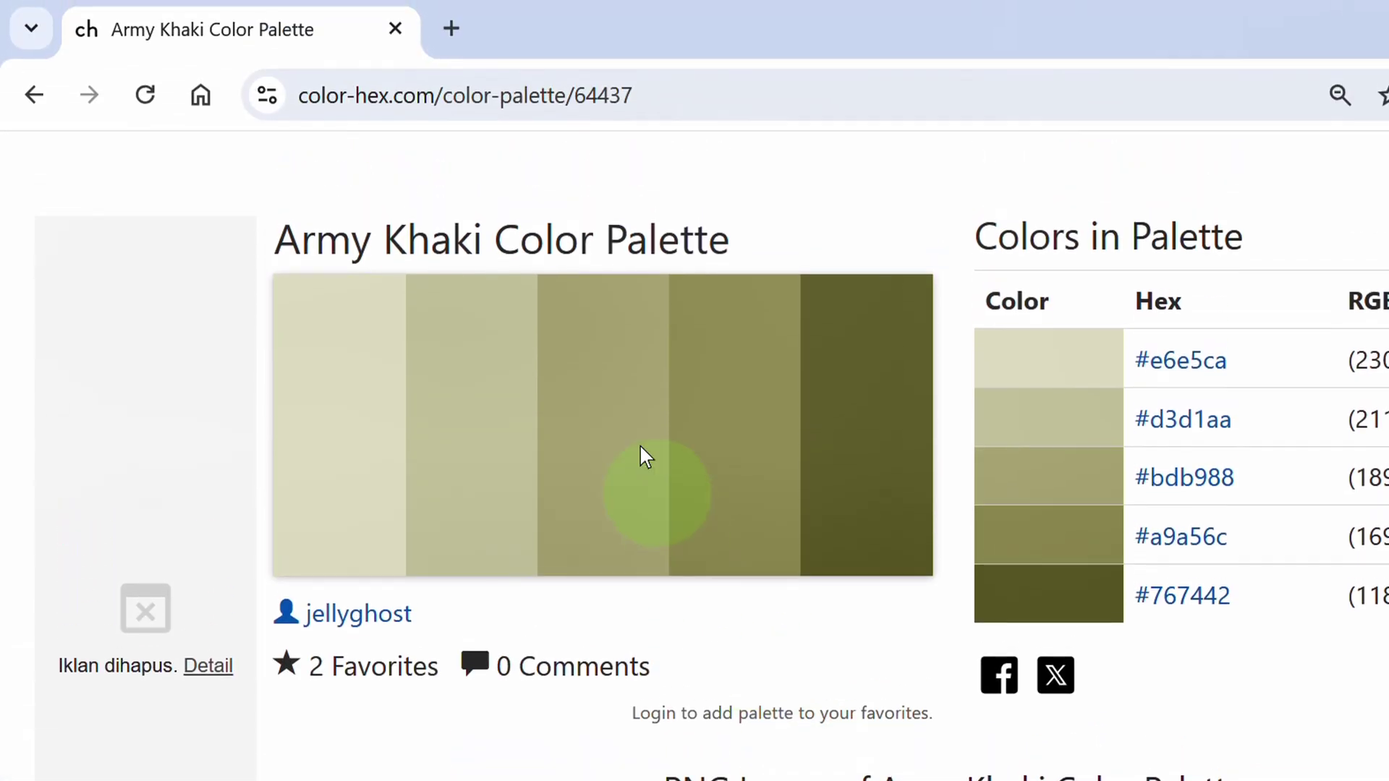
pyautogui.click(658, 98)
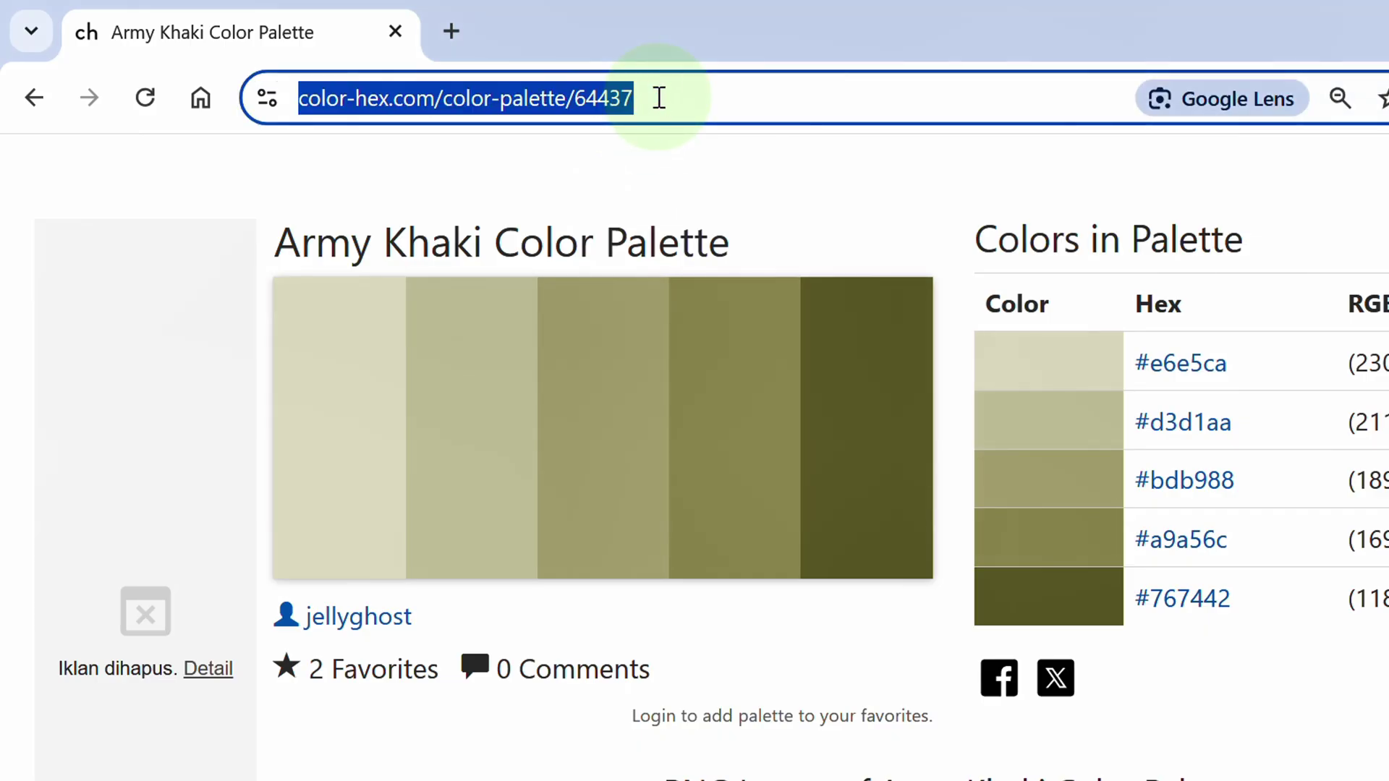
pyautogui.click(628, 190)
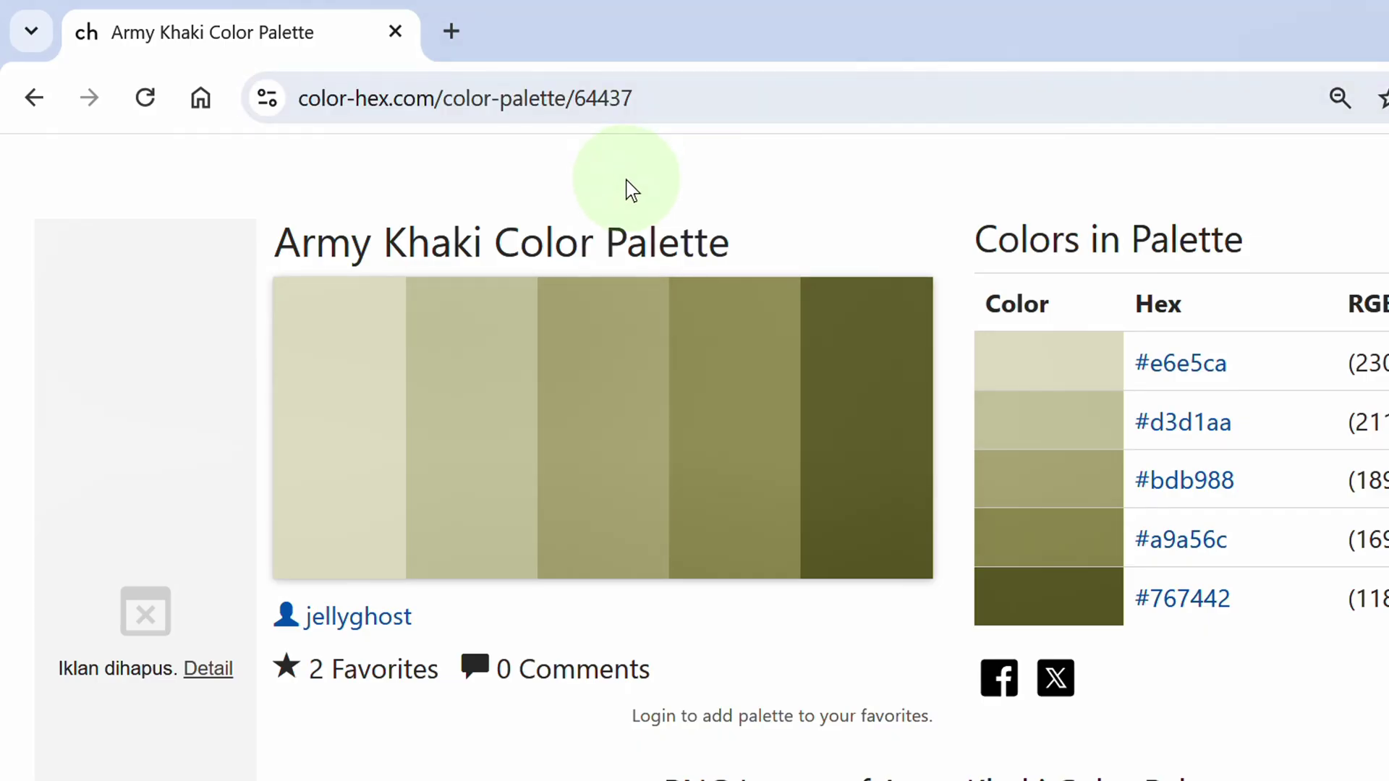
pyautogui.press('super+shift+s')
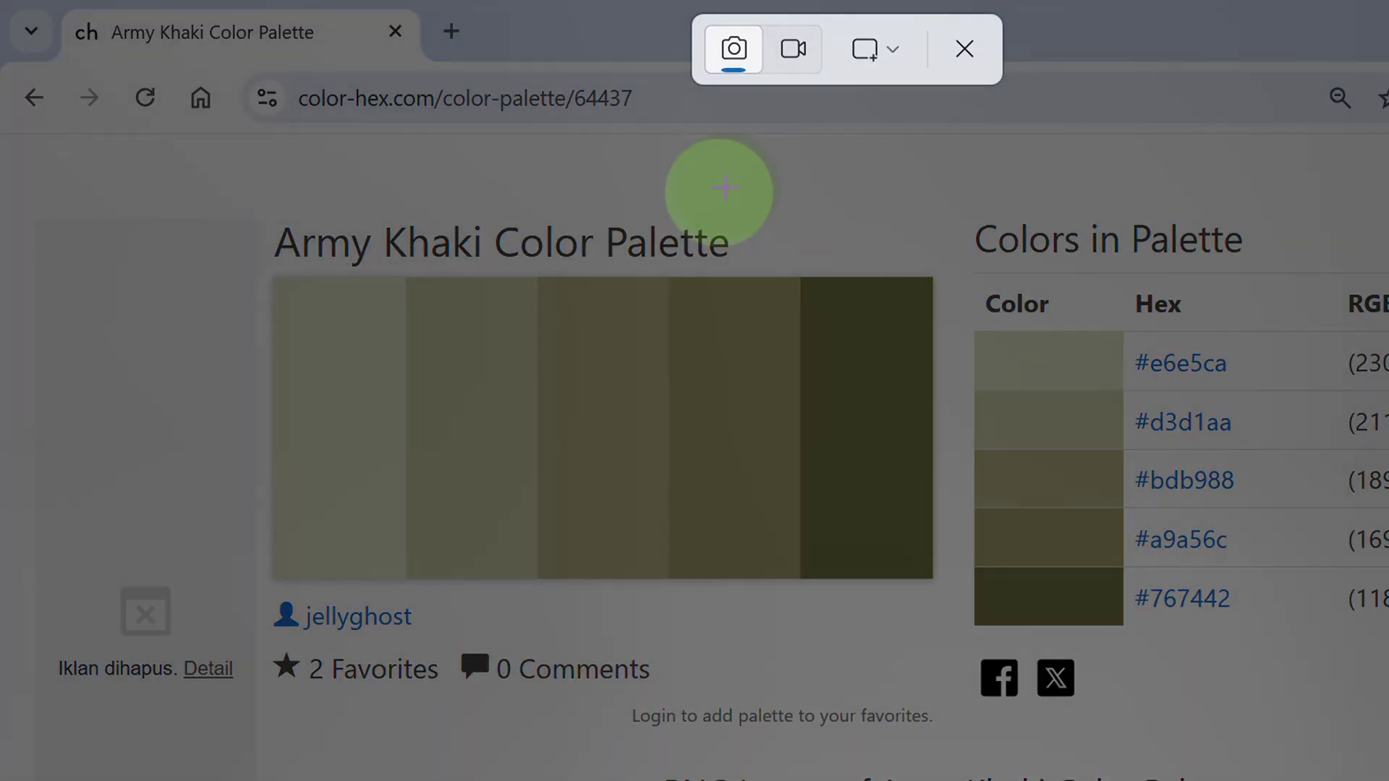
pyautogui.moveTo(262, 196); pyautogui.dragTo(944, 591)
pyautogui.scroll(-2, 955, 642)
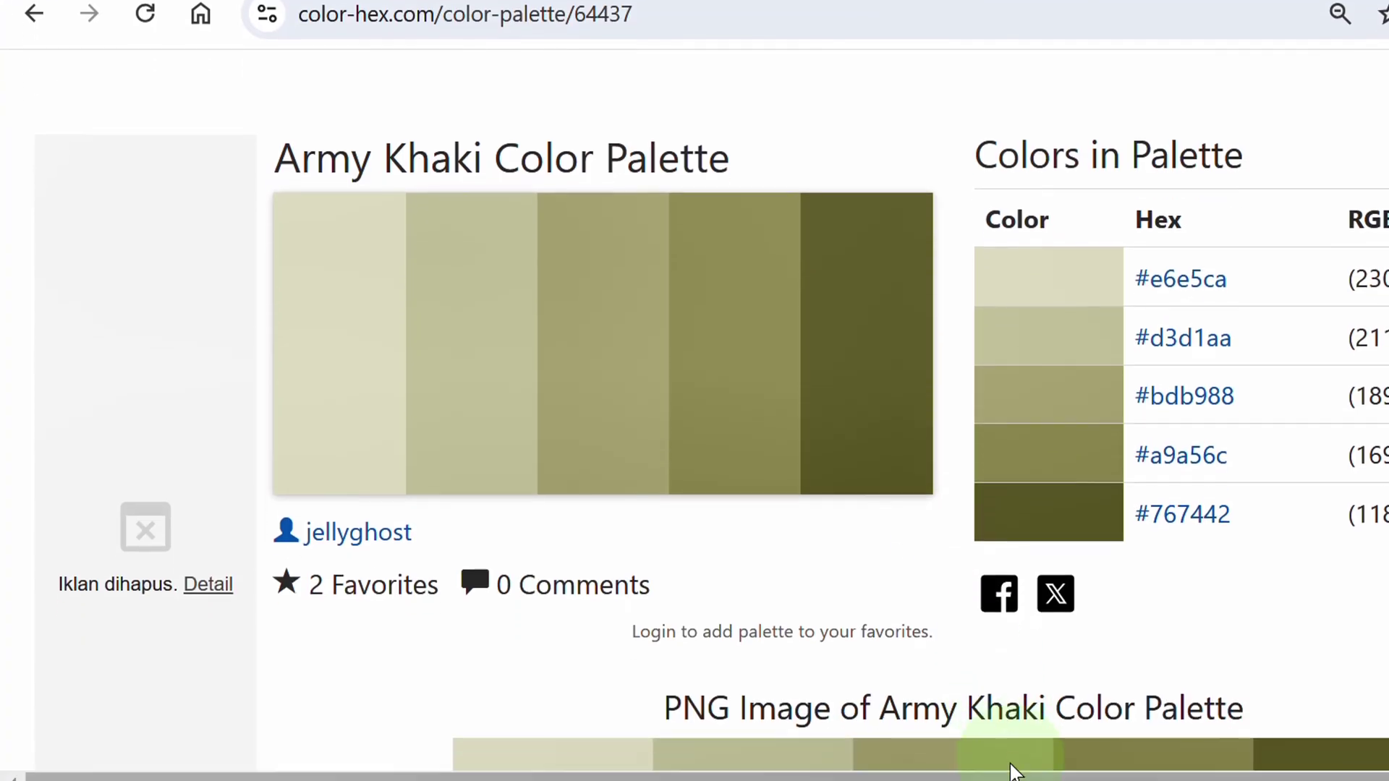
pyautogui.click(1007, 745)
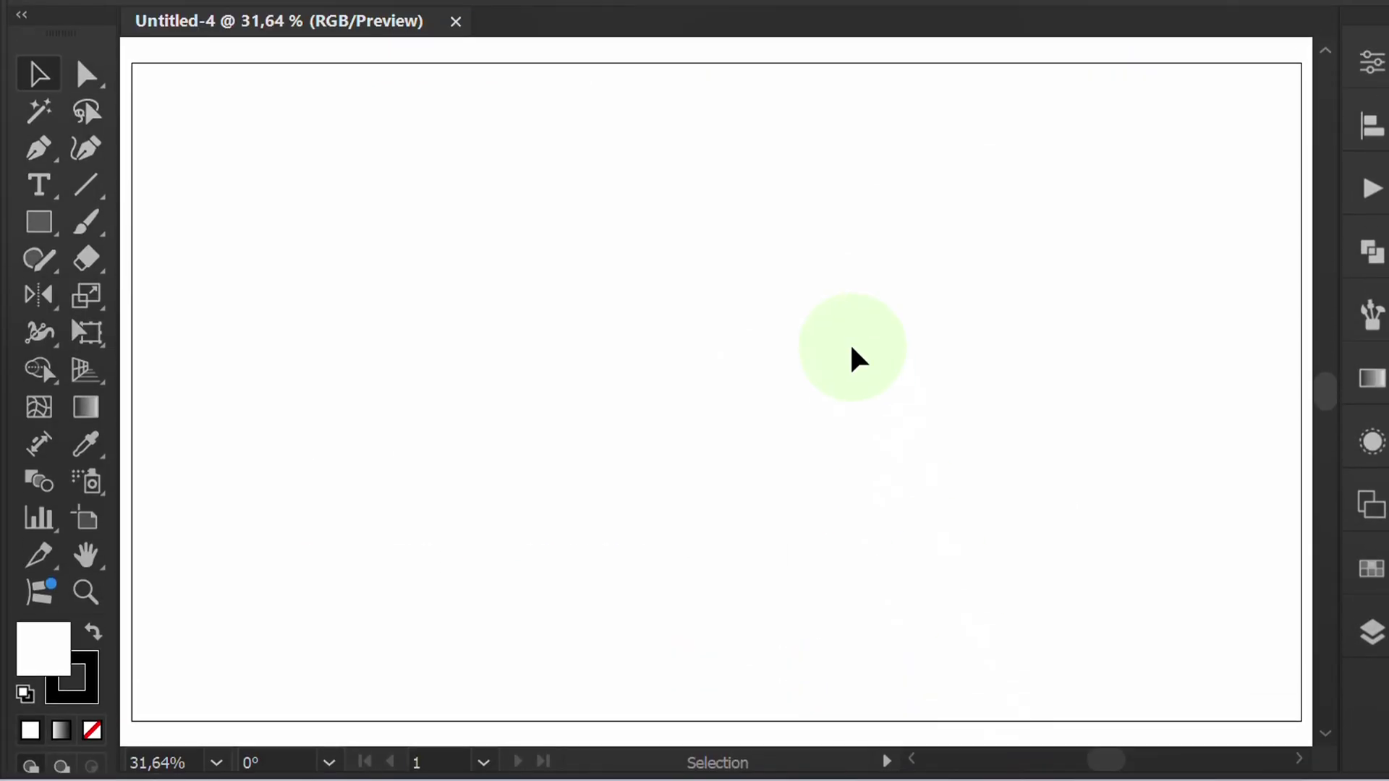
# Step: Paste the palette screenshot and move it toward the artboard's upper-left area
pyautogui.hotkey('ctrl', 'v')
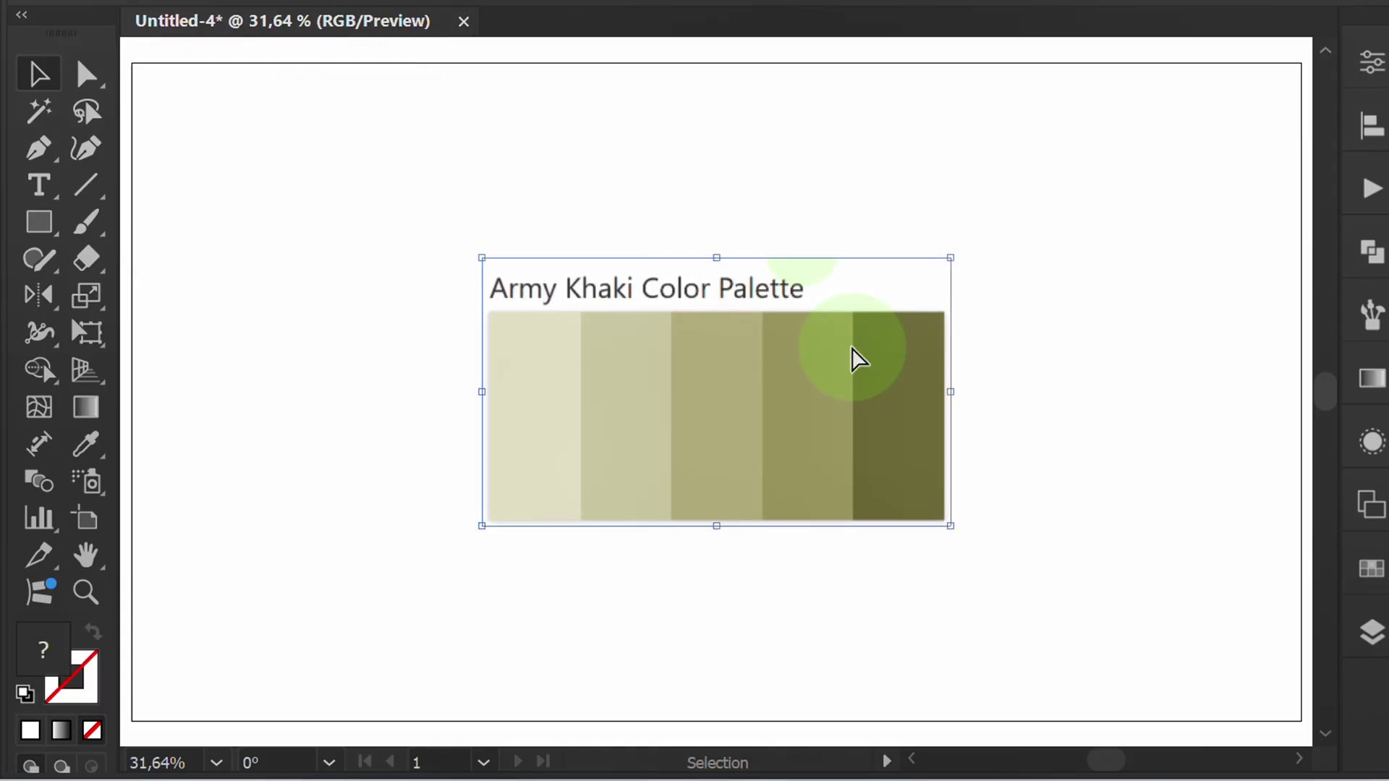
pyautogui.moveTo(661, 385); pyautogui.dragTo(522, 232)
pyautogui.click(496, 452)
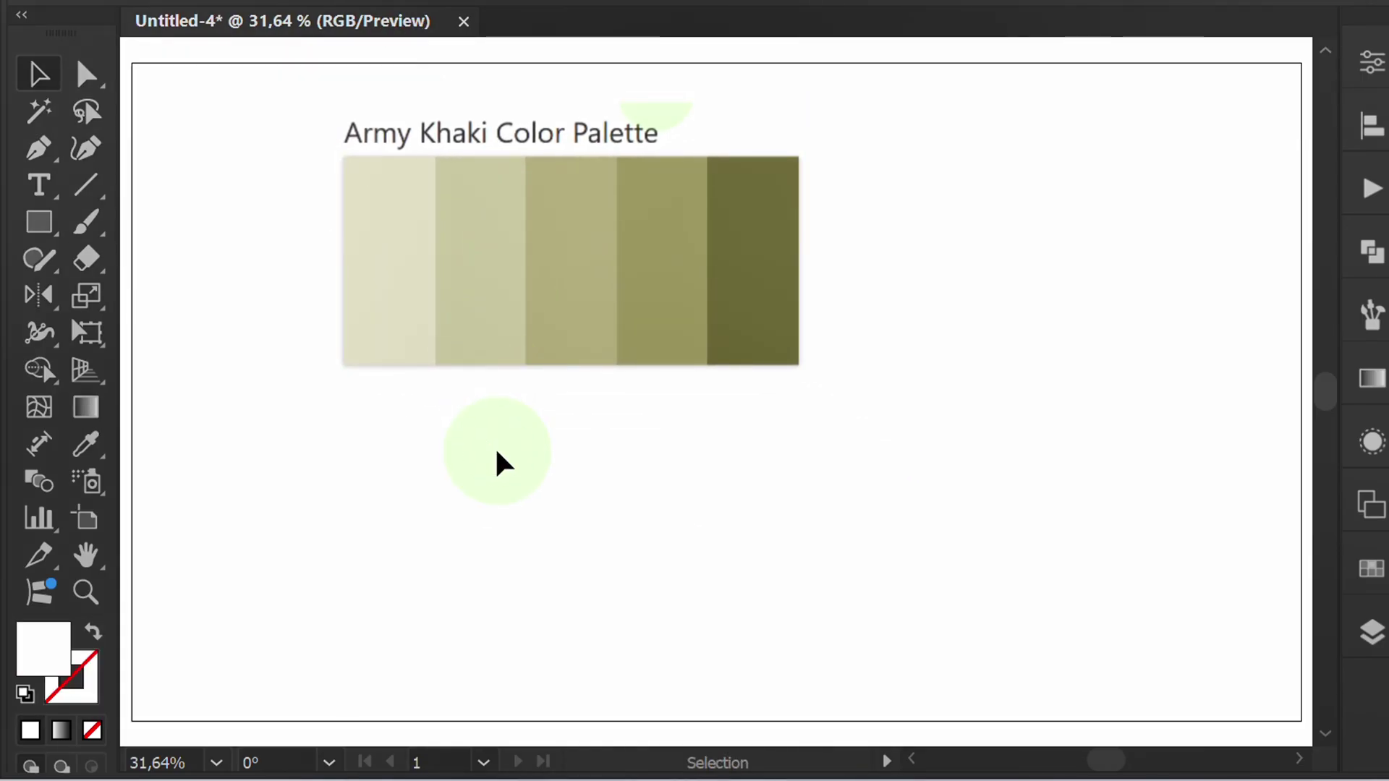
pyautogui.moveTo(40, 222); pyautogui.dragTo(102, 224)
# Step: Draw a rectangle below the palette, fill it with the palest swatch, and duplicate it into five
pyautogui.scroll(3, 361, 419)
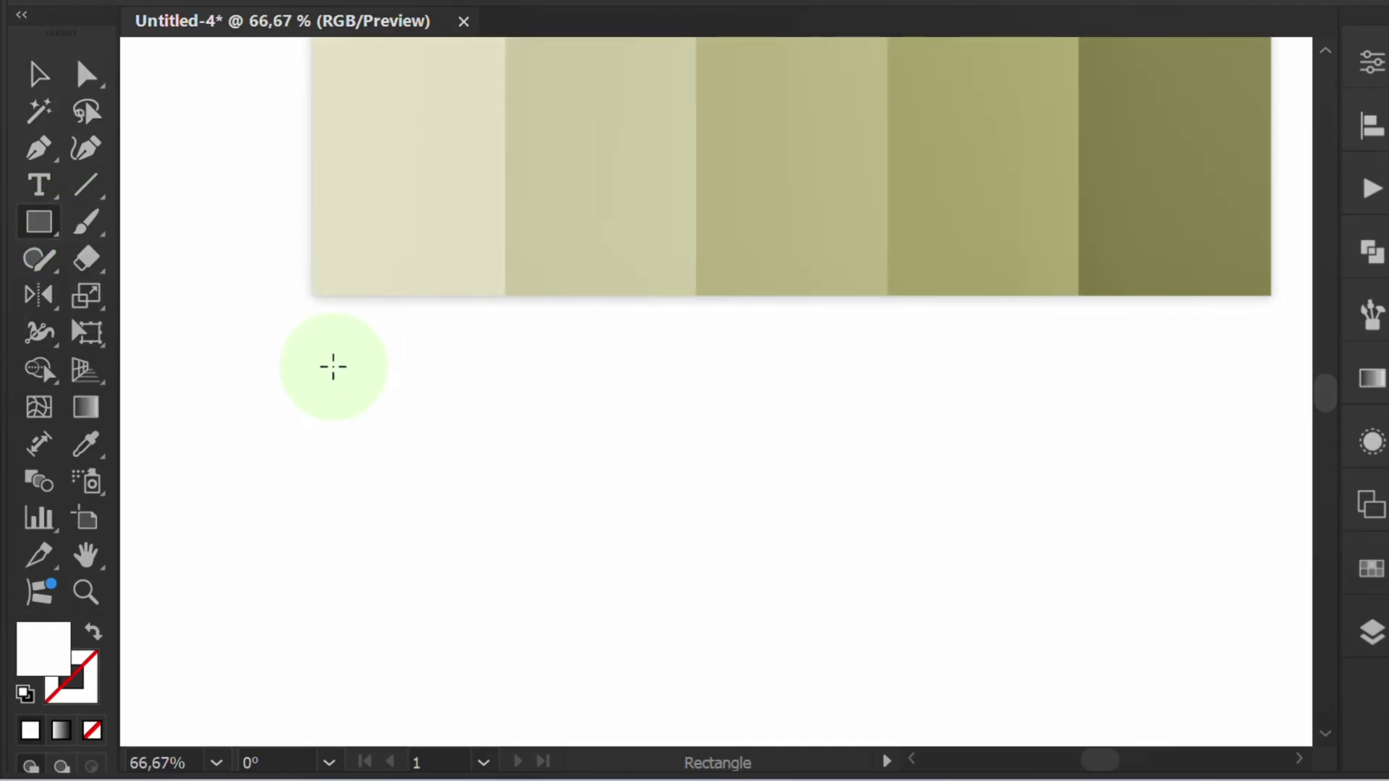
pyautogui.moveTo(309, 341); pyautogui.dragTo(494, 412)
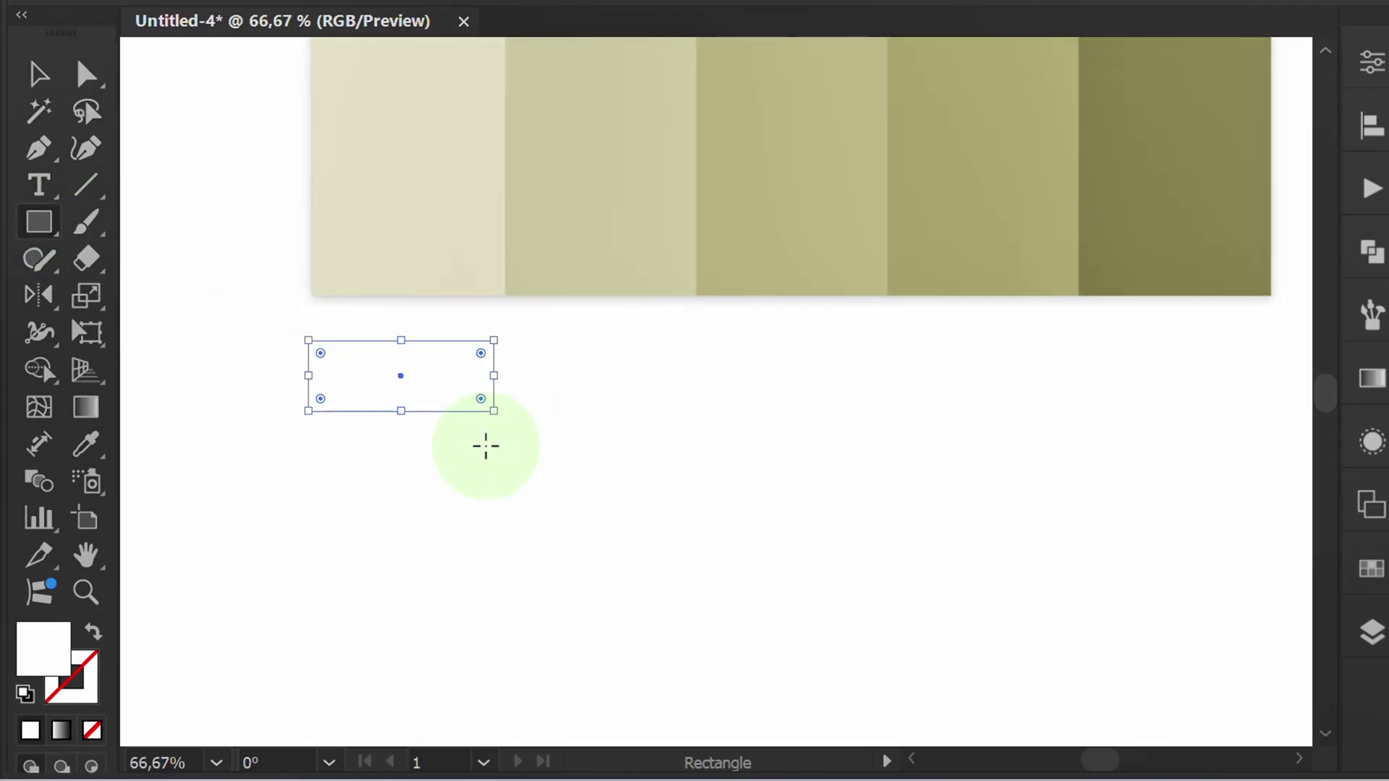
pyautogui.press('i')
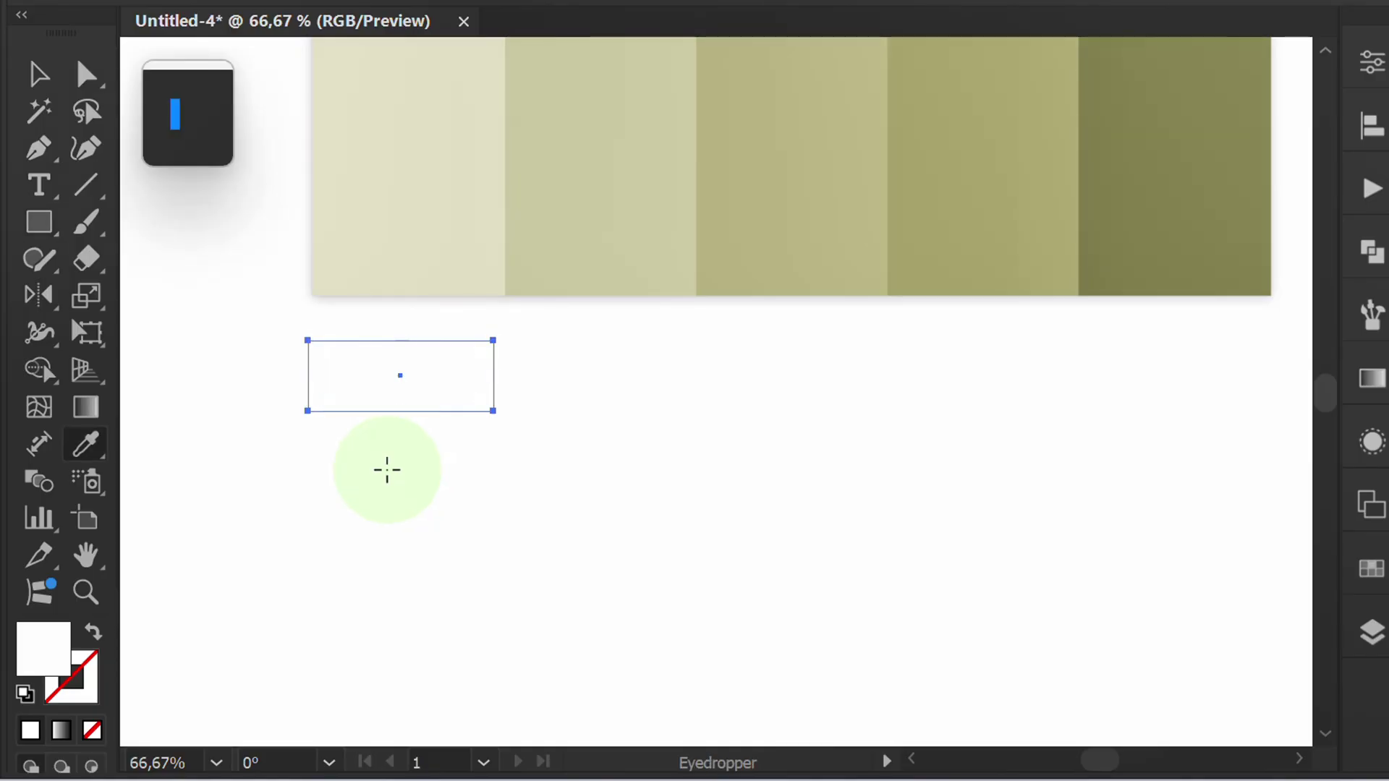
pyautogui.click(407, 235)
pyautogui.press('v')
pyautogui.click(426, 512)
pyautogui.moveTo(561, 372); pyautogui.dragTo(597, 383)
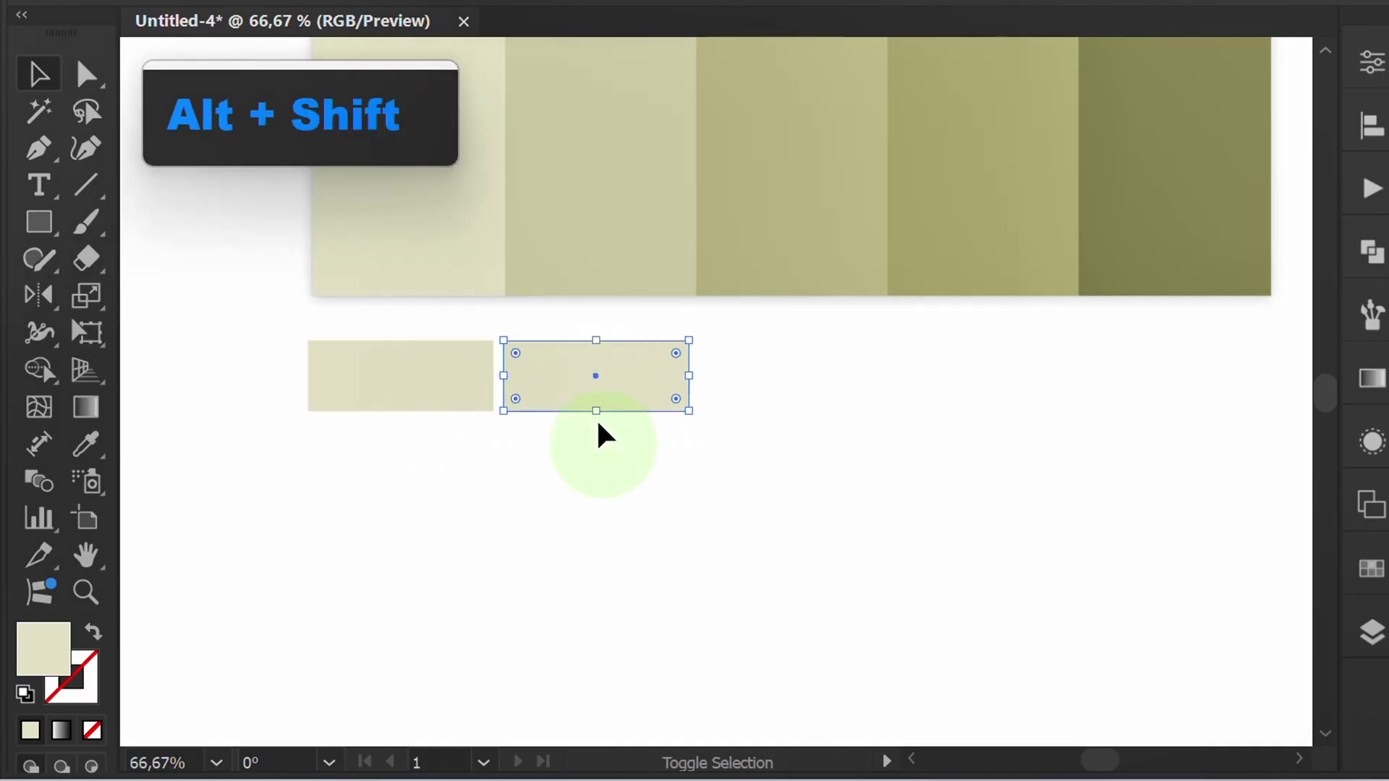
pyautogui.hotkey('ctrl', 'd')
pyautogui.hotkey('ctrl', 'd')
pyautogui.hotkey('ctrl', 'd')
# Step: Fill the second and third rectangles with the second and third palette colours
pyautogui.click(604, 557)
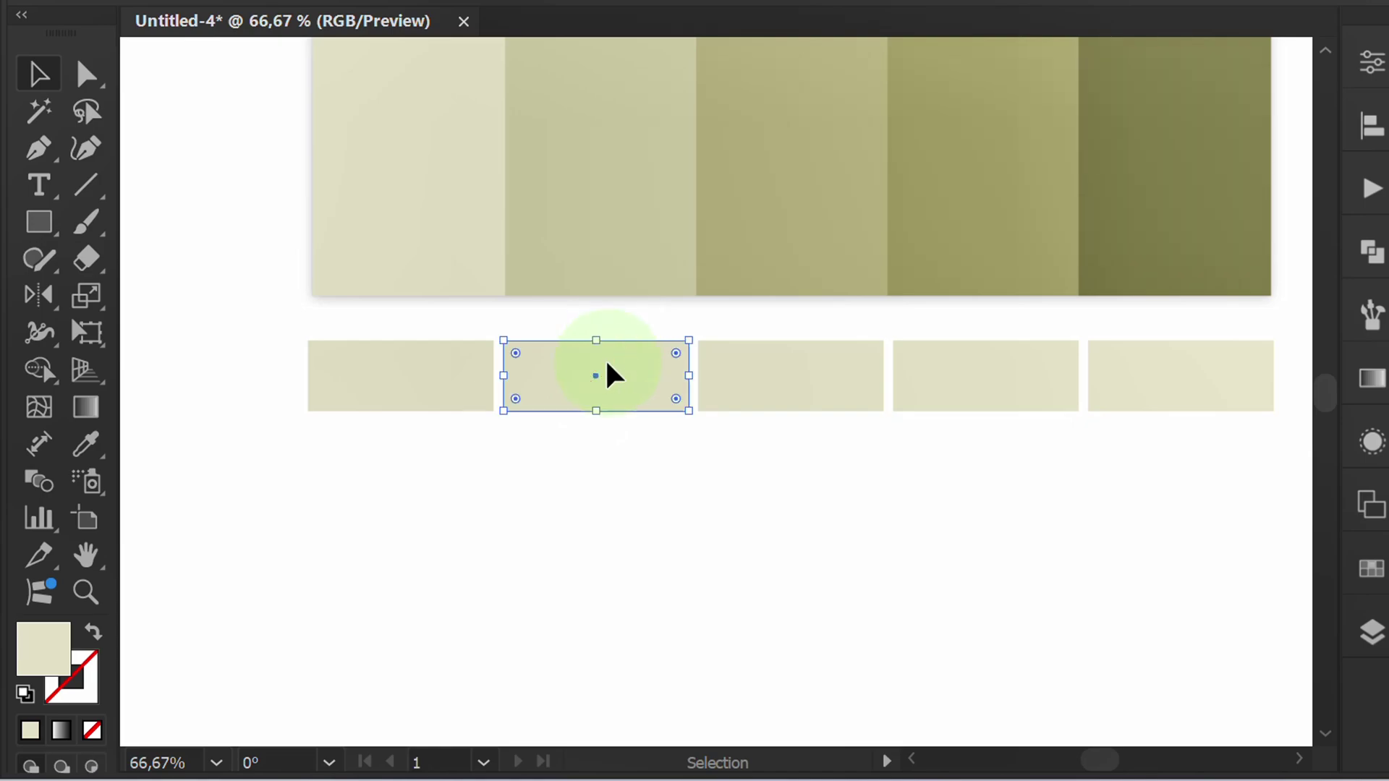
pyautogui.press('i')
pyautogui.click(601, 227)
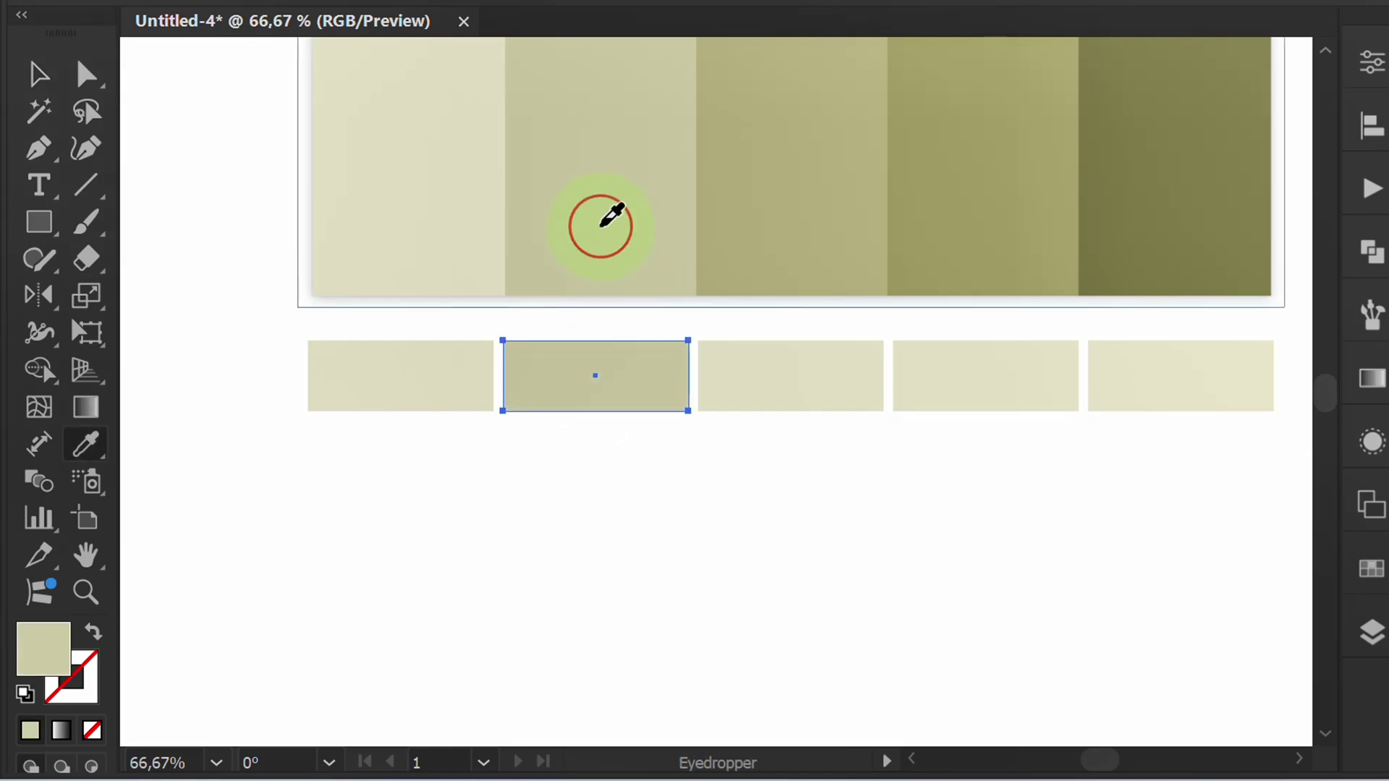
pyautogui.press('v')
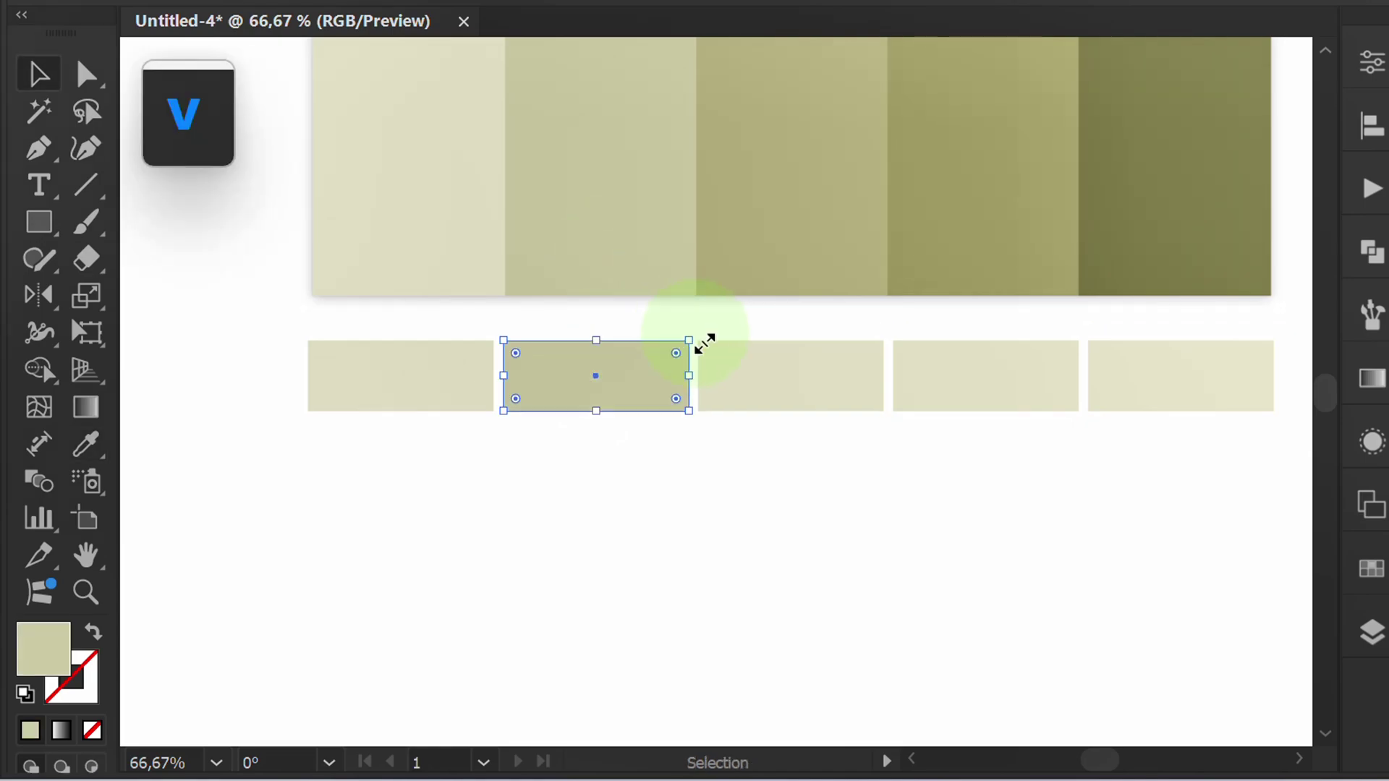
pyautogui.click(750, 376)
pyautogui.press('i')
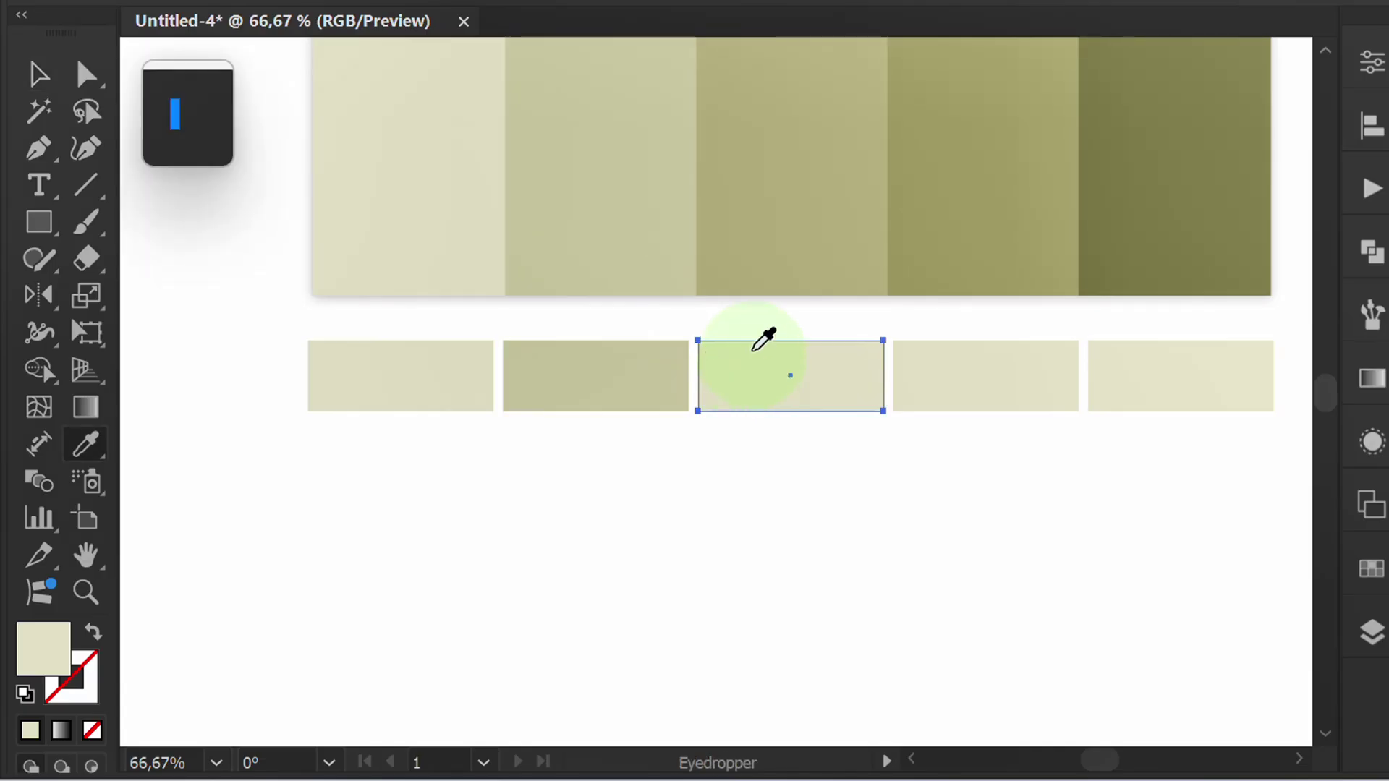
pyautogui.click(768, 211)
# Step: Fill the fourth and fifth rectangles with the darker palette colours, then select all five
pyautogui.press('v')
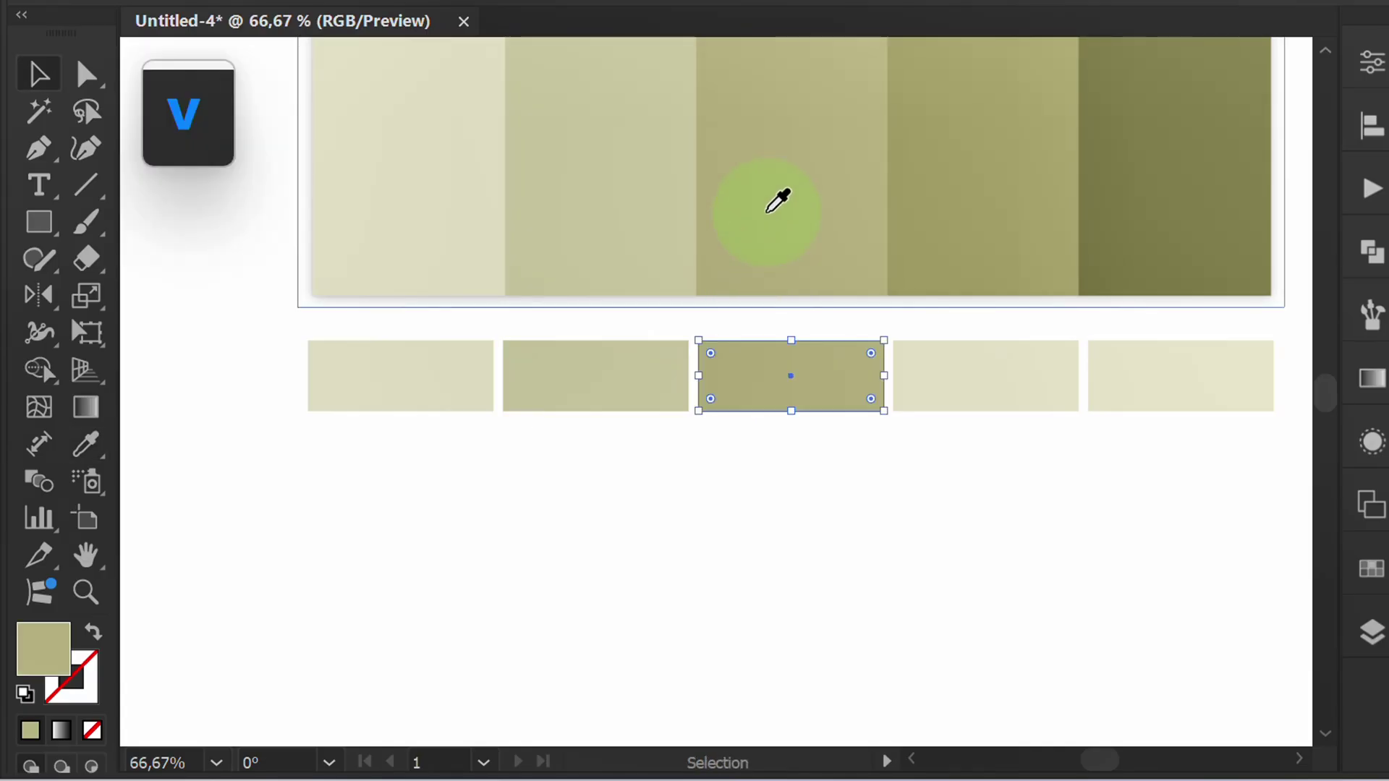
pyautogui.press('i')
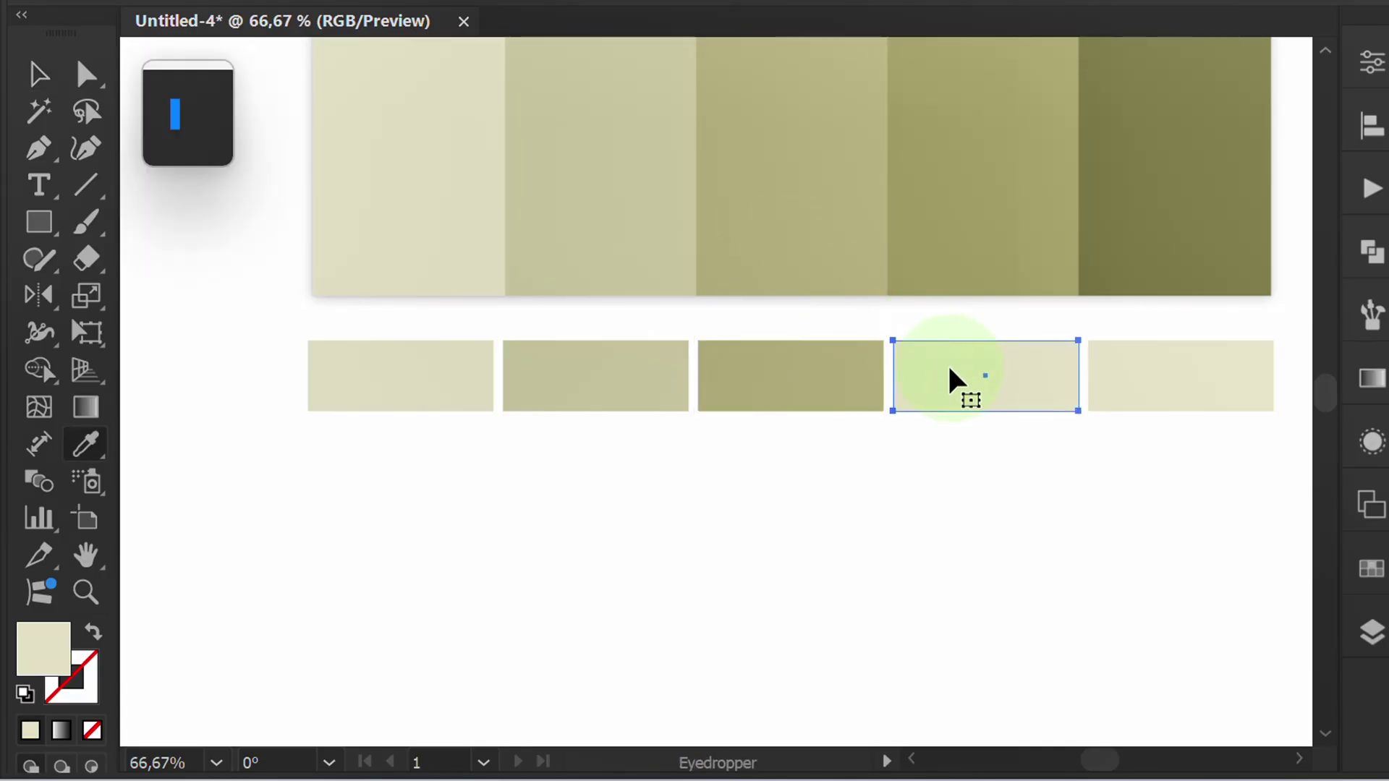
pyautogui.click(944, 219)
pyautogui.press('v')
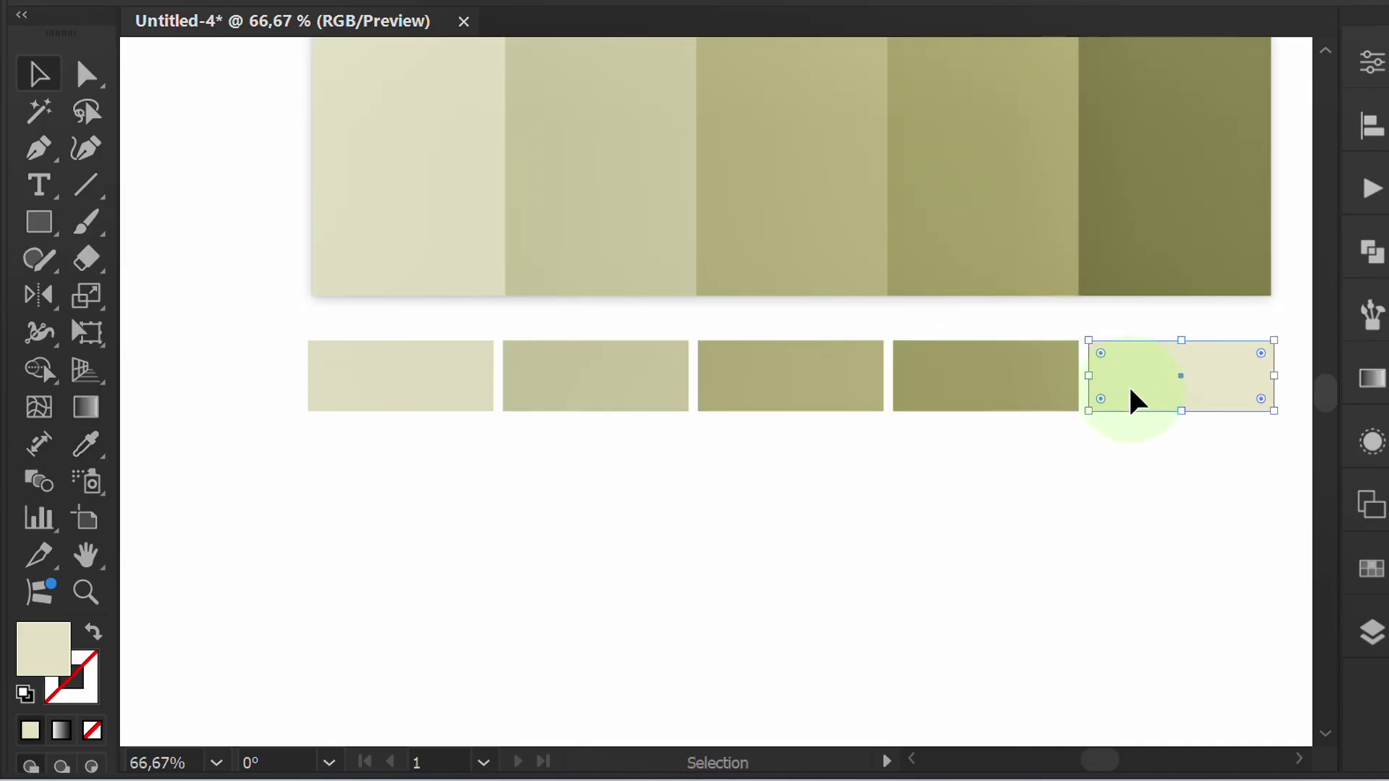
pyautogui.press('i')
pyautogui.click(1132, 258)
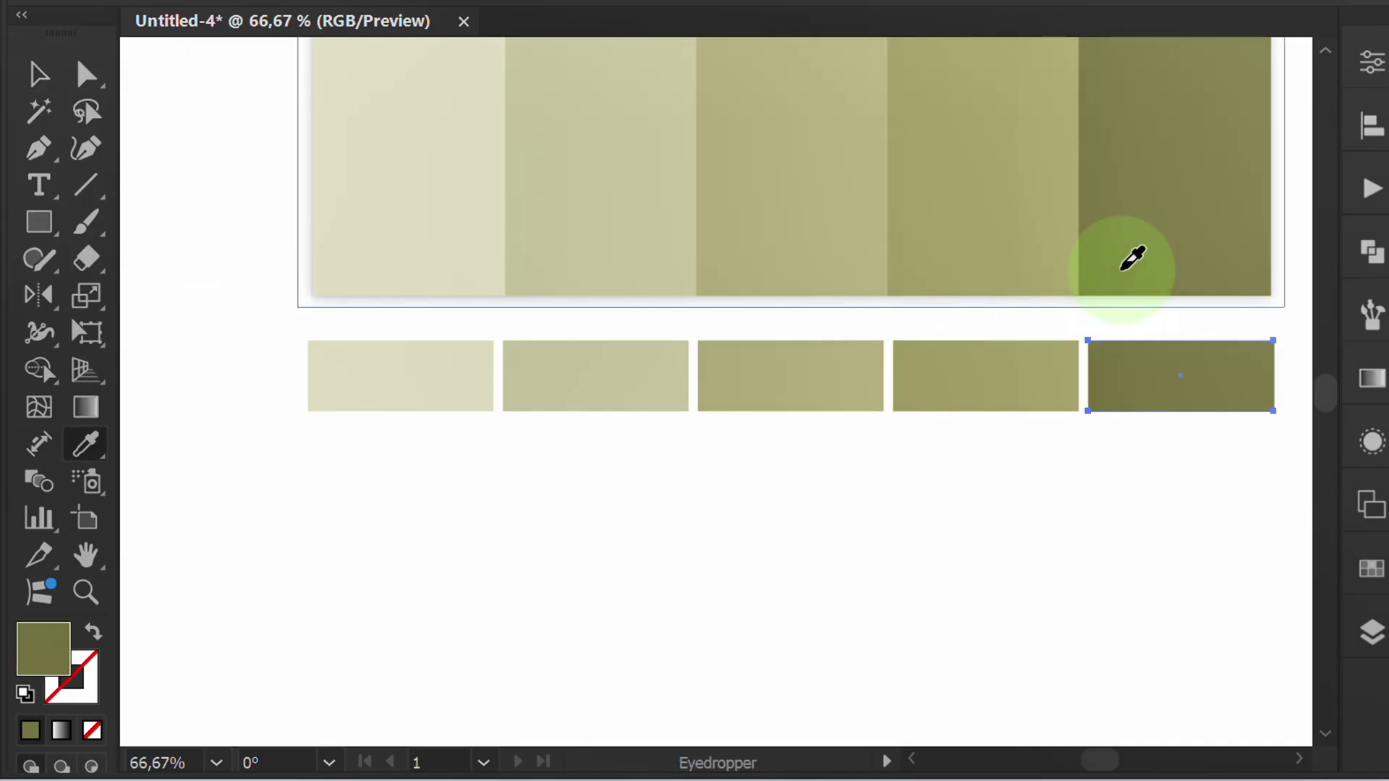
pyautogui.press('v')
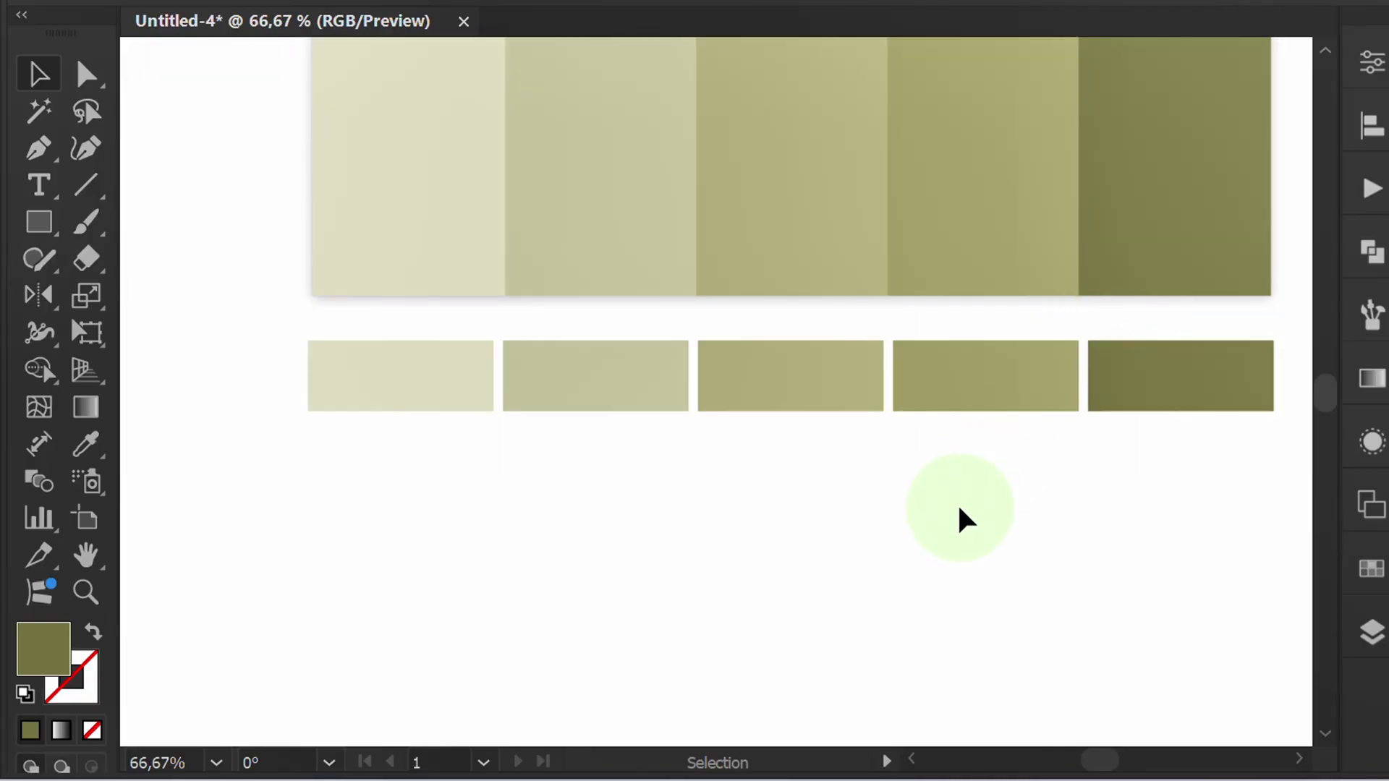
pyautogui.scroll(-1, 651, 550)
pyautogui.moveTo(1134, 421); pyautogui.dragTo(386, 529)
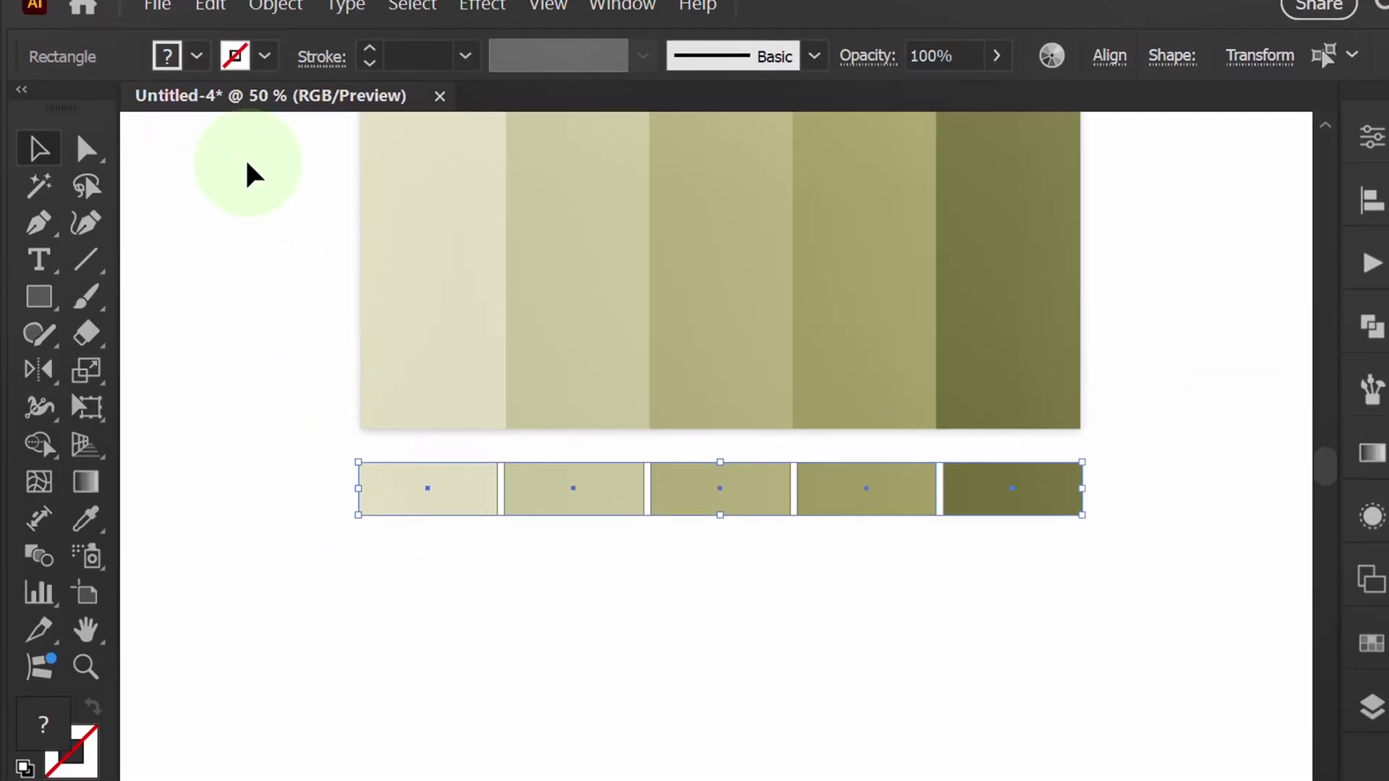
# Step: Save the selected rectangles' colours as a new colour group named 'Army Khaki'
pyautogui.click(196, 81)
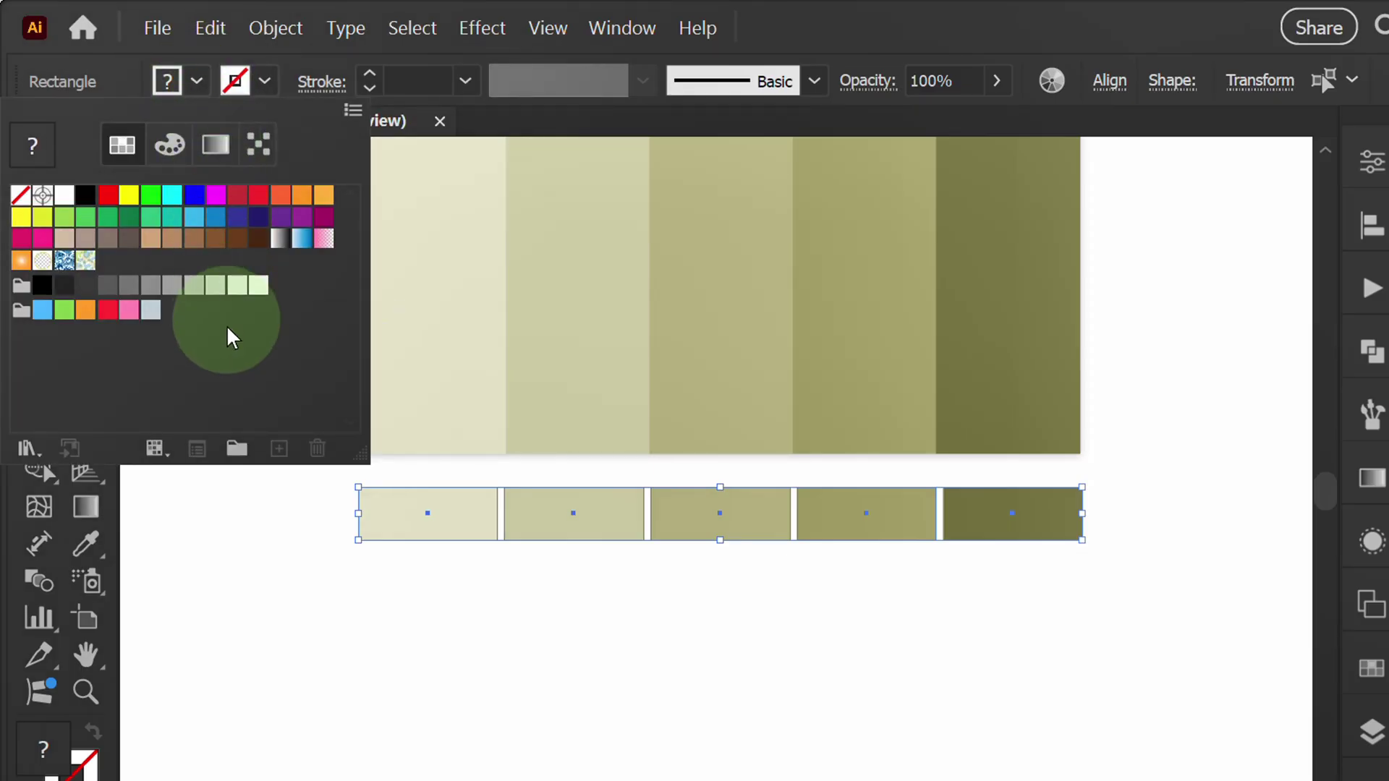
pyautogui.click(238, 449)
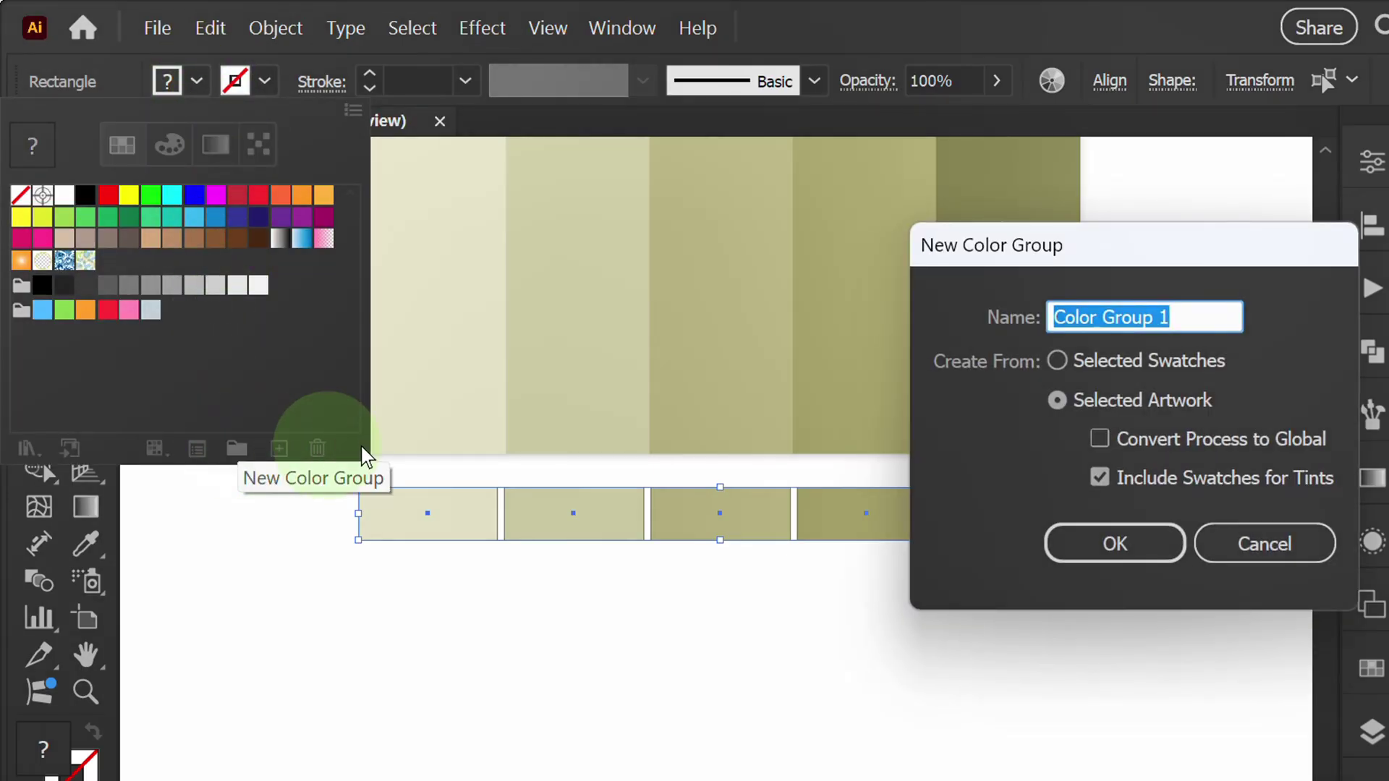
pyautogui.moveTo(1049, 251); pyautogui.dragTo(796, 267)
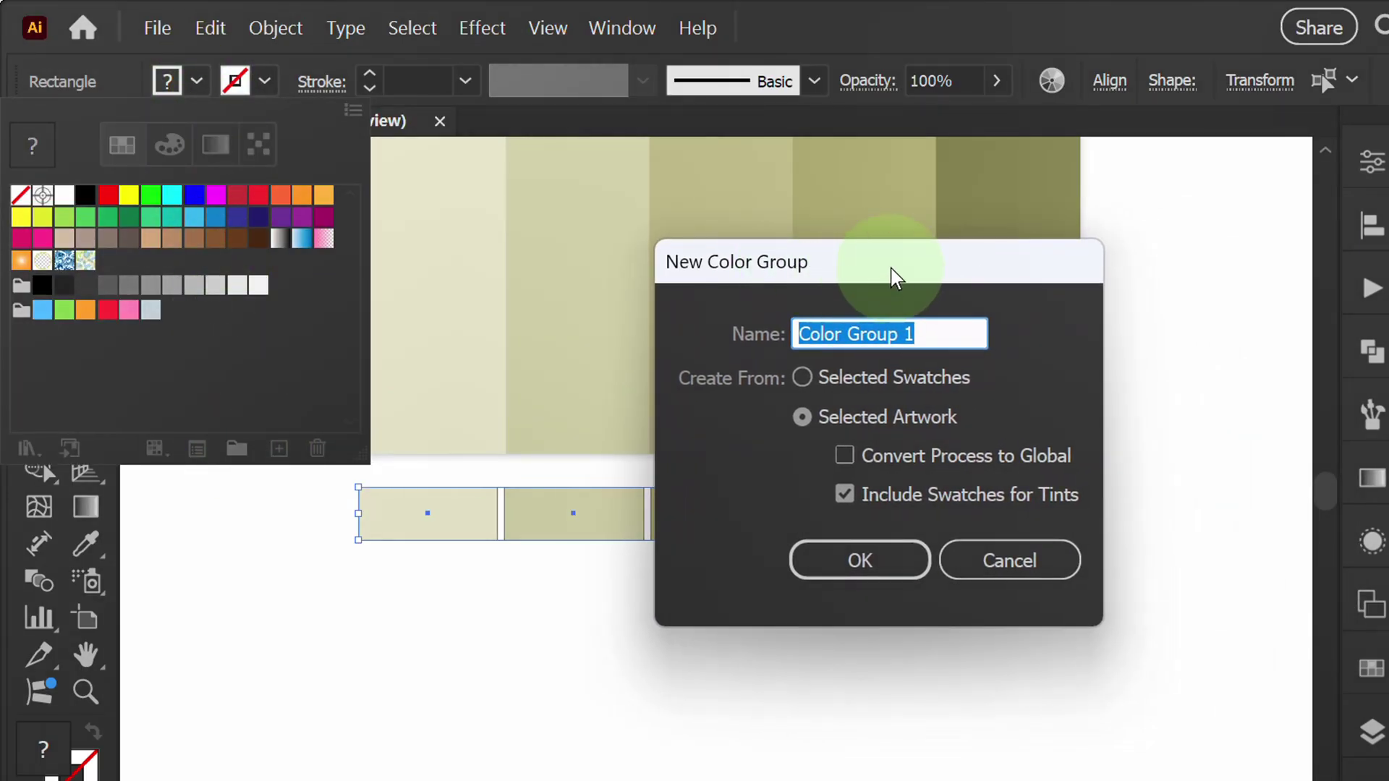
pyautogui.write('Army Khaki')
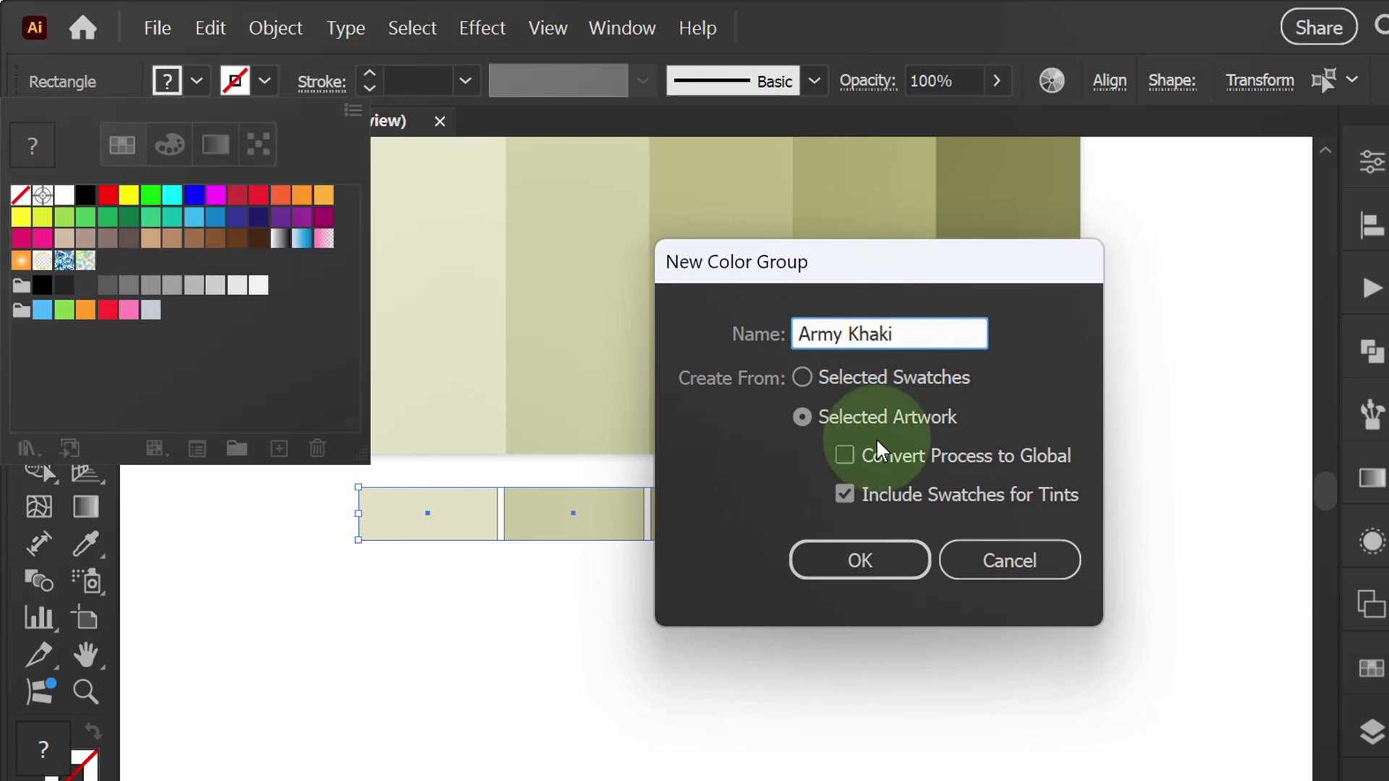
pyautogui.click(855, 561)
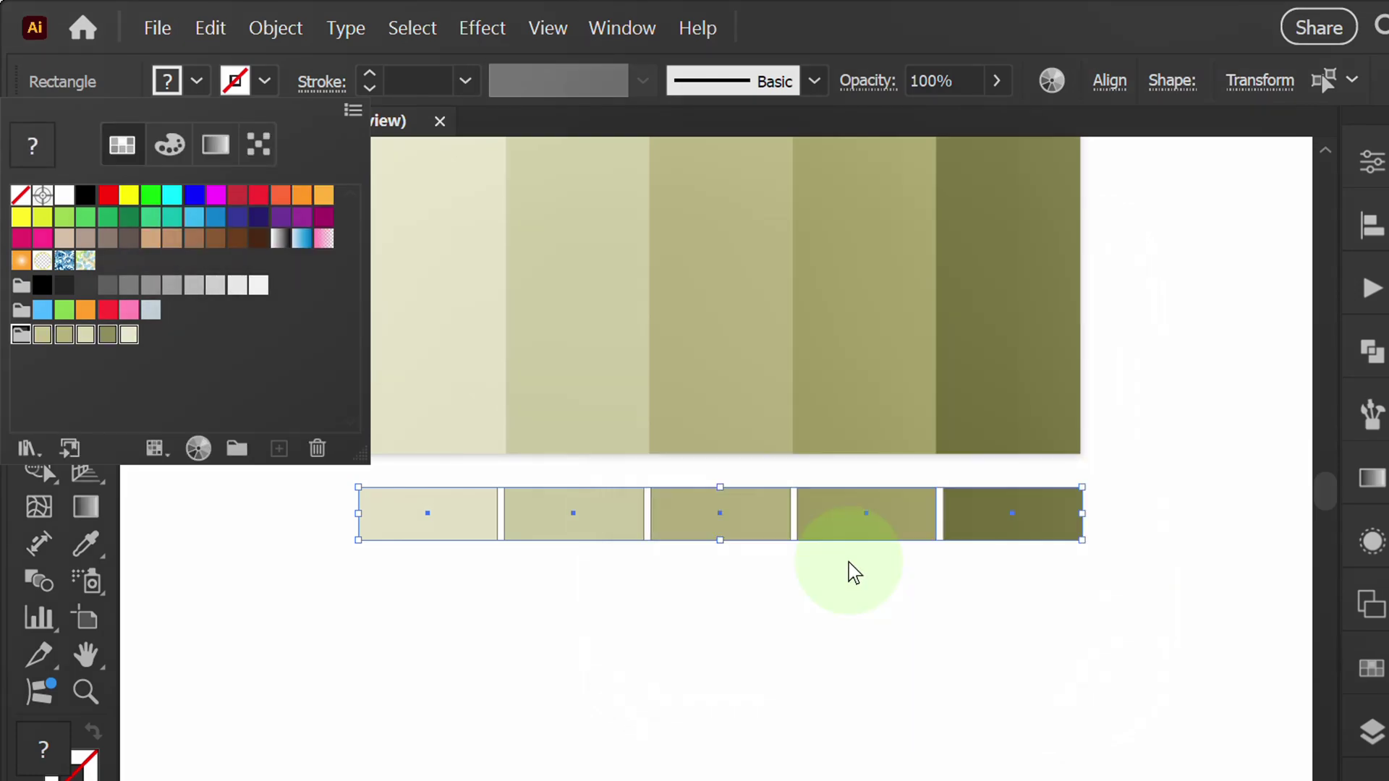
pyautogui.press('Escape')
pyautogui.scroll(-2, 875, 605)
pyautogui.moveTo(1011, 375); pyautogui.dragTo(524, 551)
# Step: Delete the palette artwork and create a 3-sided polygon with a 50 px radius
pyautogui.press('Delete')
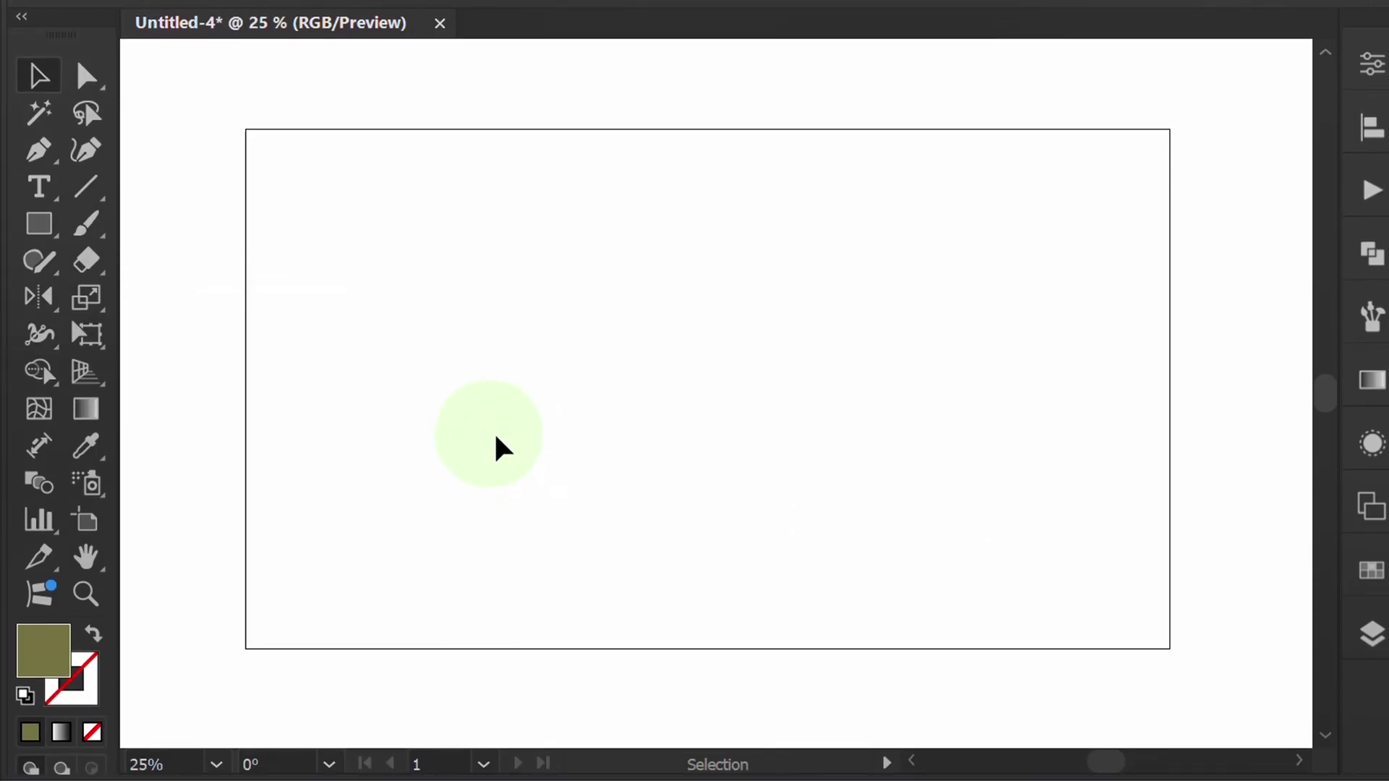
pyautogui.moveTo(39, 224); pyautogui.dragTo(145, 338)
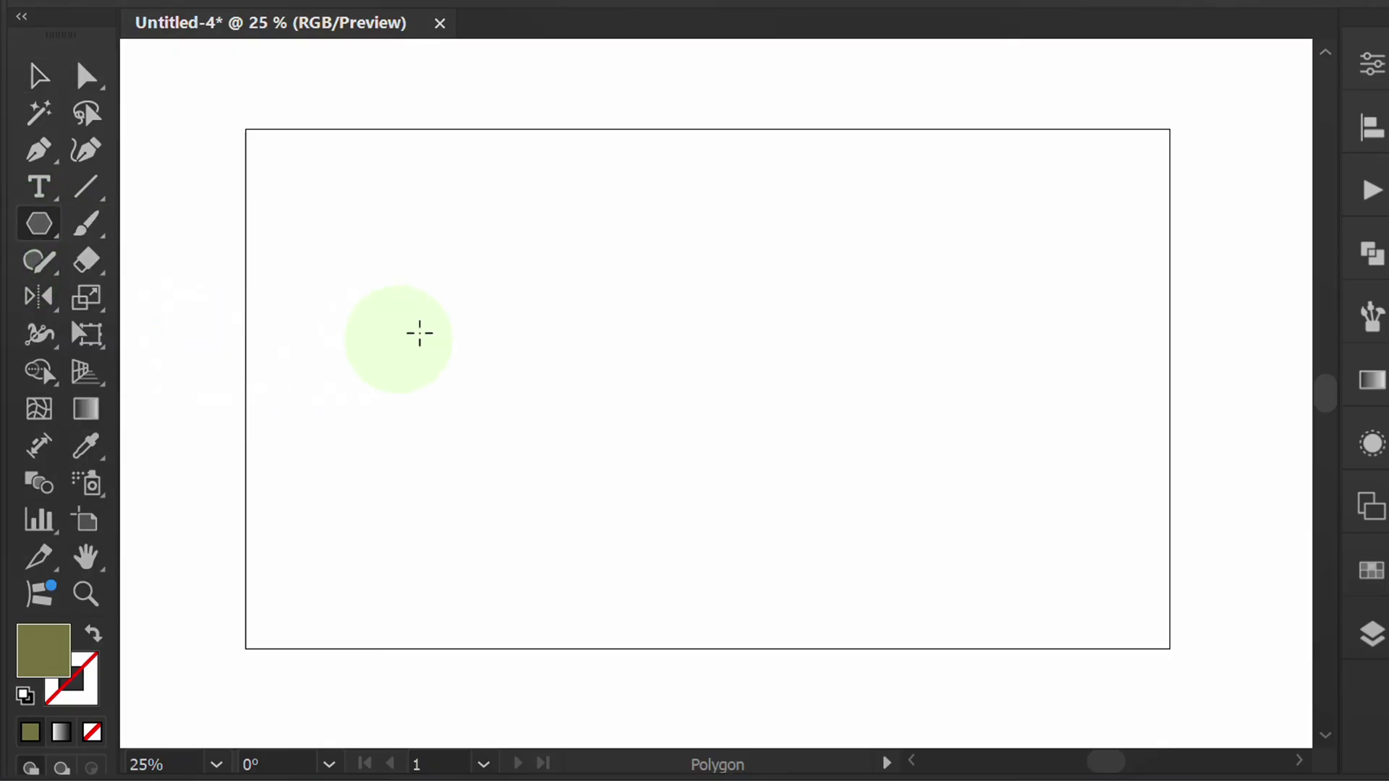
pyautogui.click(471, 319)
pyautogui.moveTo(790, 247); pyautogui.dragTo(677, 211)
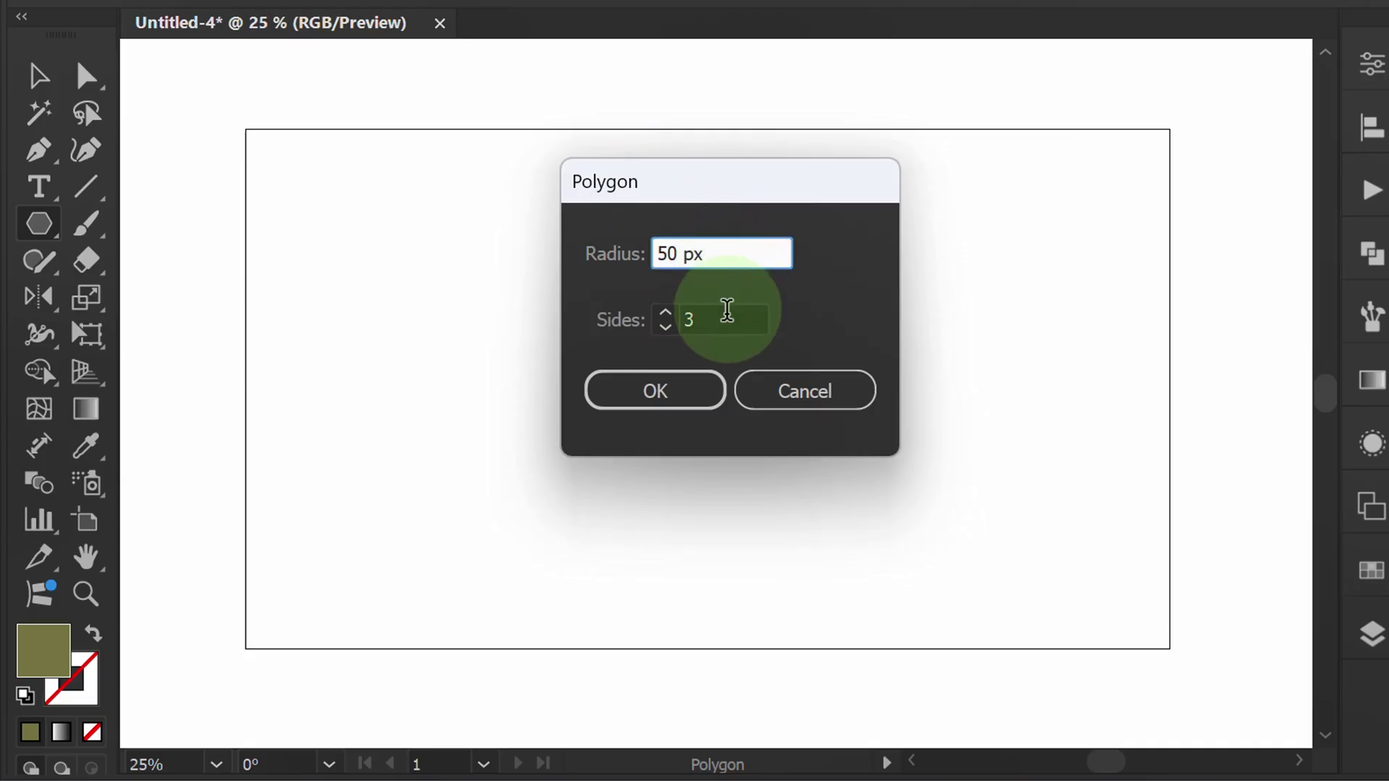
pyautogui.click(726, 320)
pyautogui.click(660, 394)
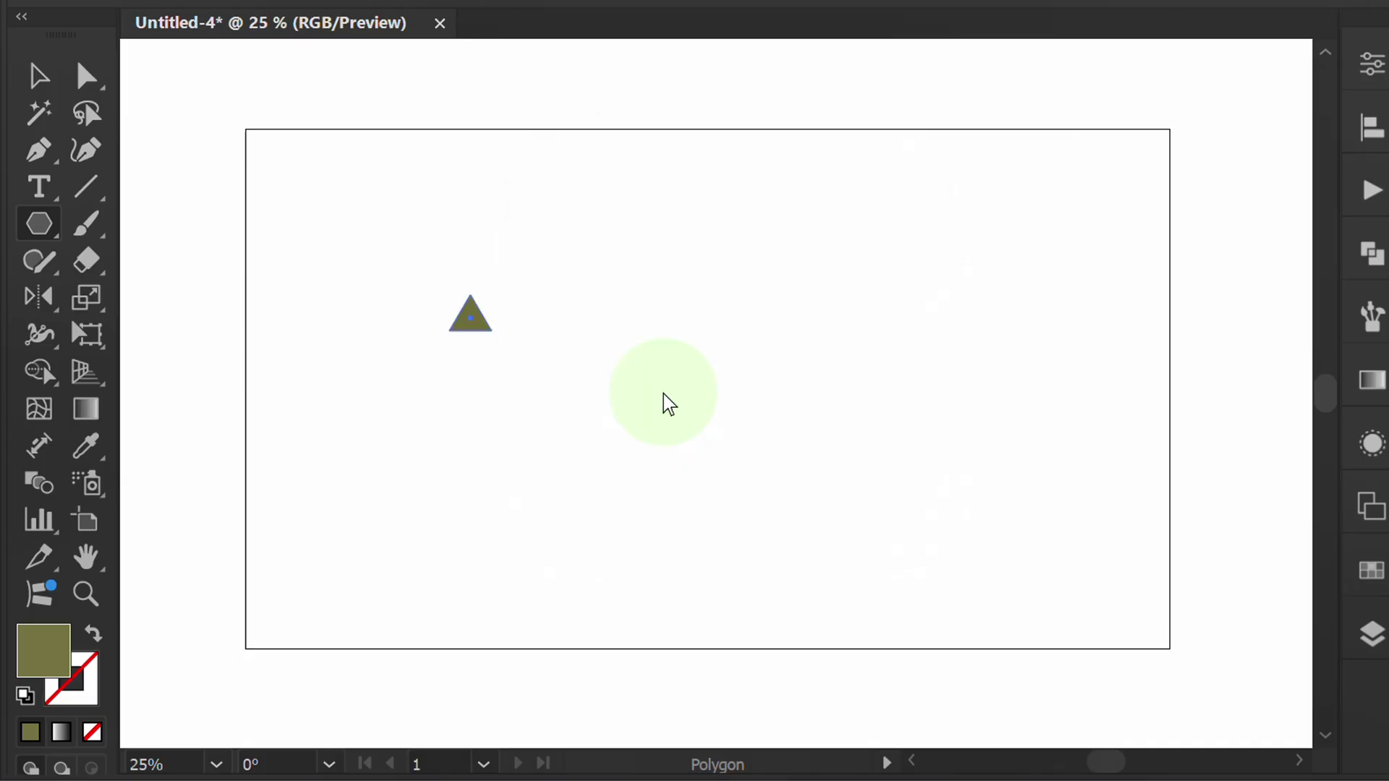
# Step: Rotate the triangle 90° so it points right
pyautogui.scroll(6, 467, 311)
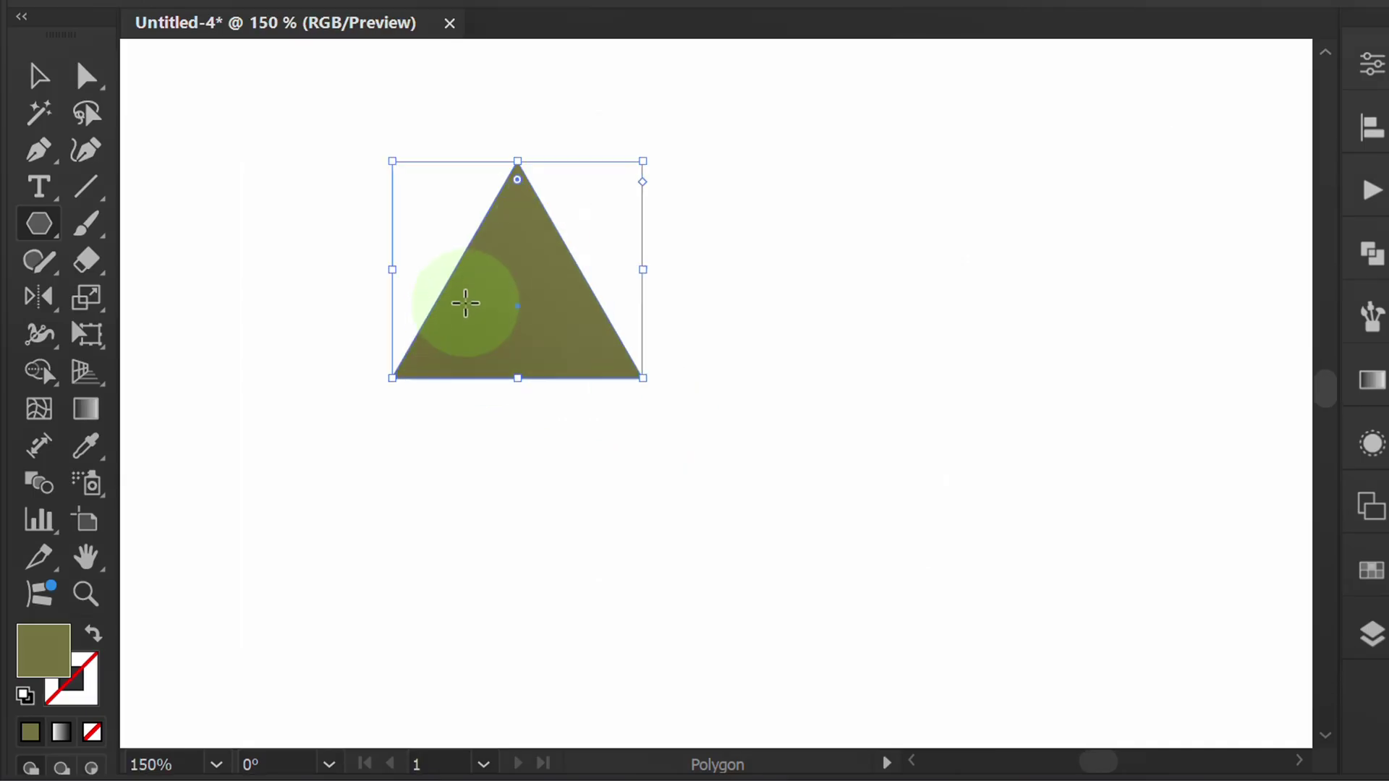
pyautogui.moveTo(716, 117); pyautogui.dragTo(736, 460)
pyautogui.scroll(-1, 902, 508)
pyautogui.scroll(1, 499, 374)
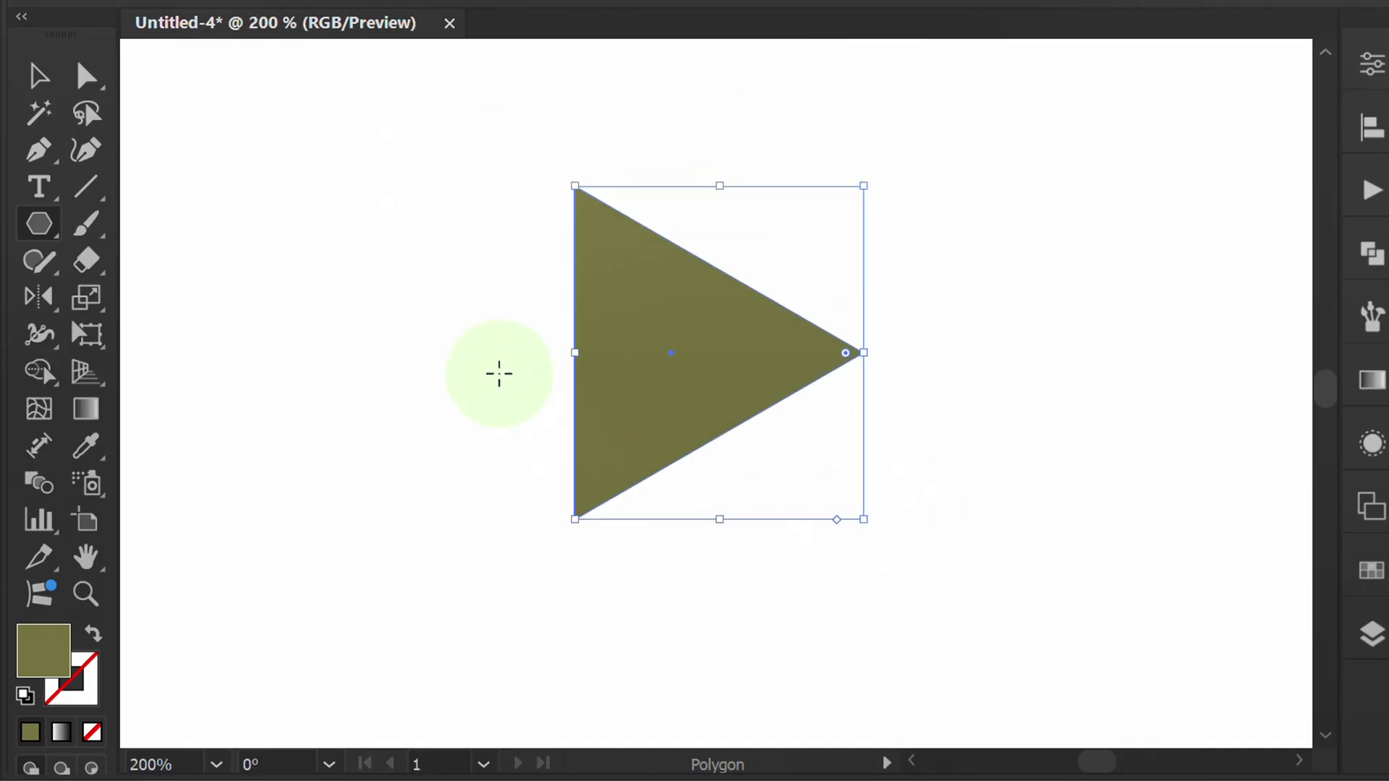
pyautogui.click(38, 297)
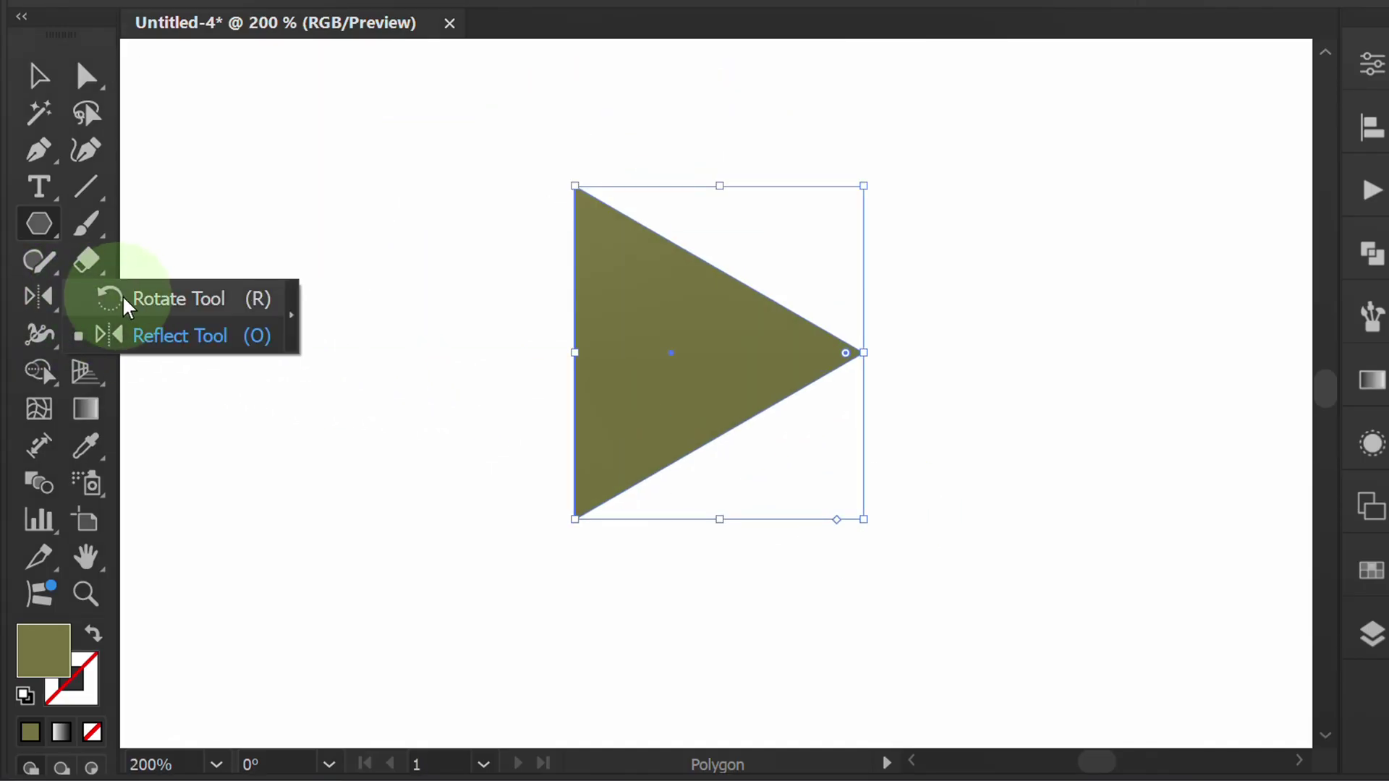
# Step: Reflect a copy of the triangle across its left edge, then select both diamond halves
pyautogui.click(175, 340)
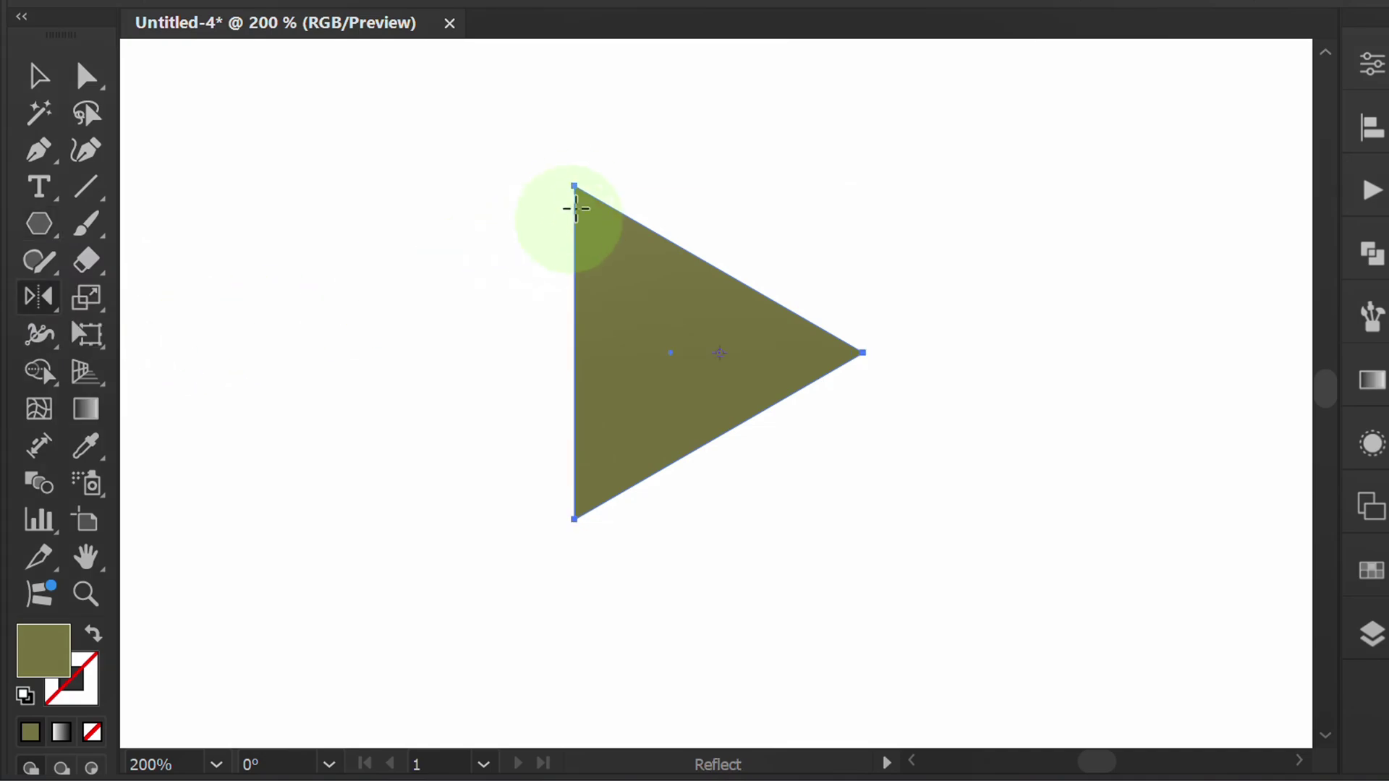
pyautogui.click(575, 186)
pyautogui.moveTo(760, 326); pyautogui.dragTo(425, 449)
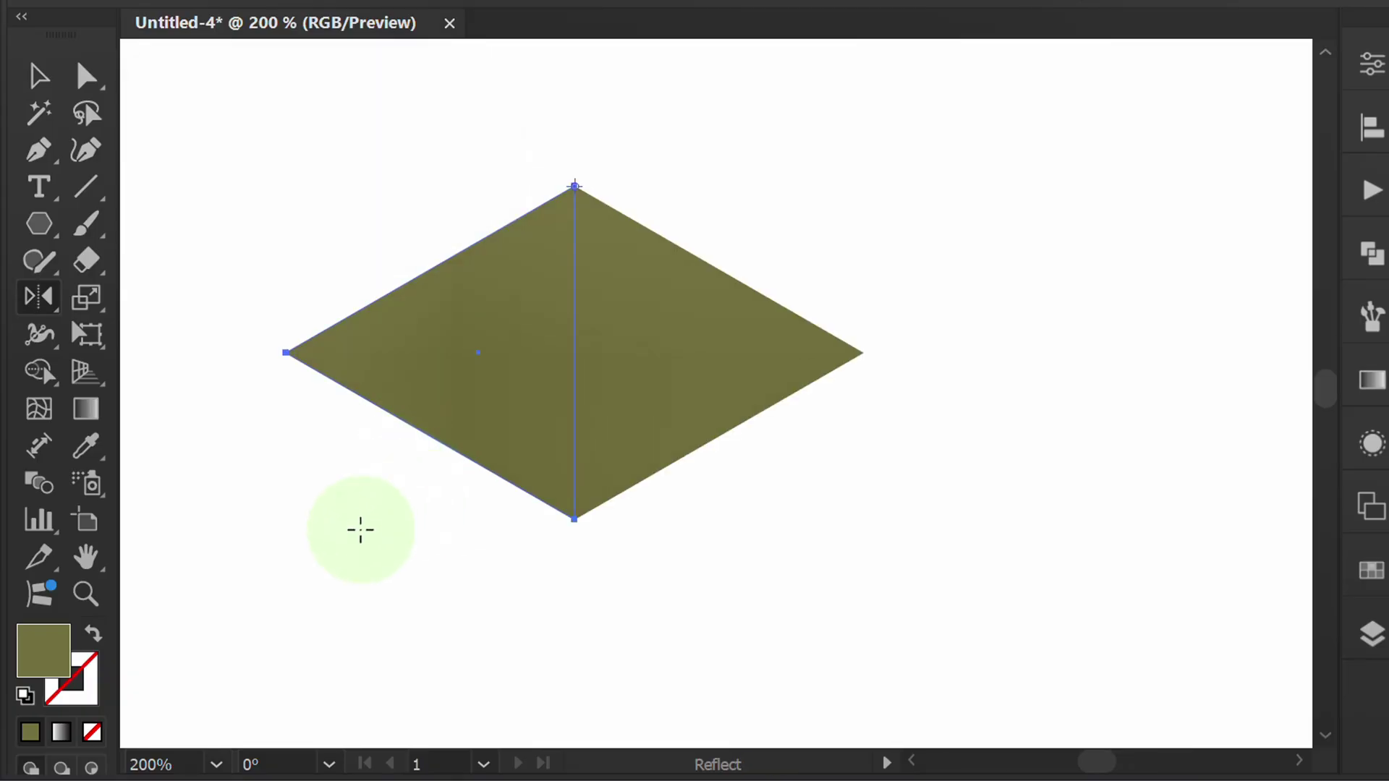
pyautogui.press('v')
pyautogui.click(365, 579)
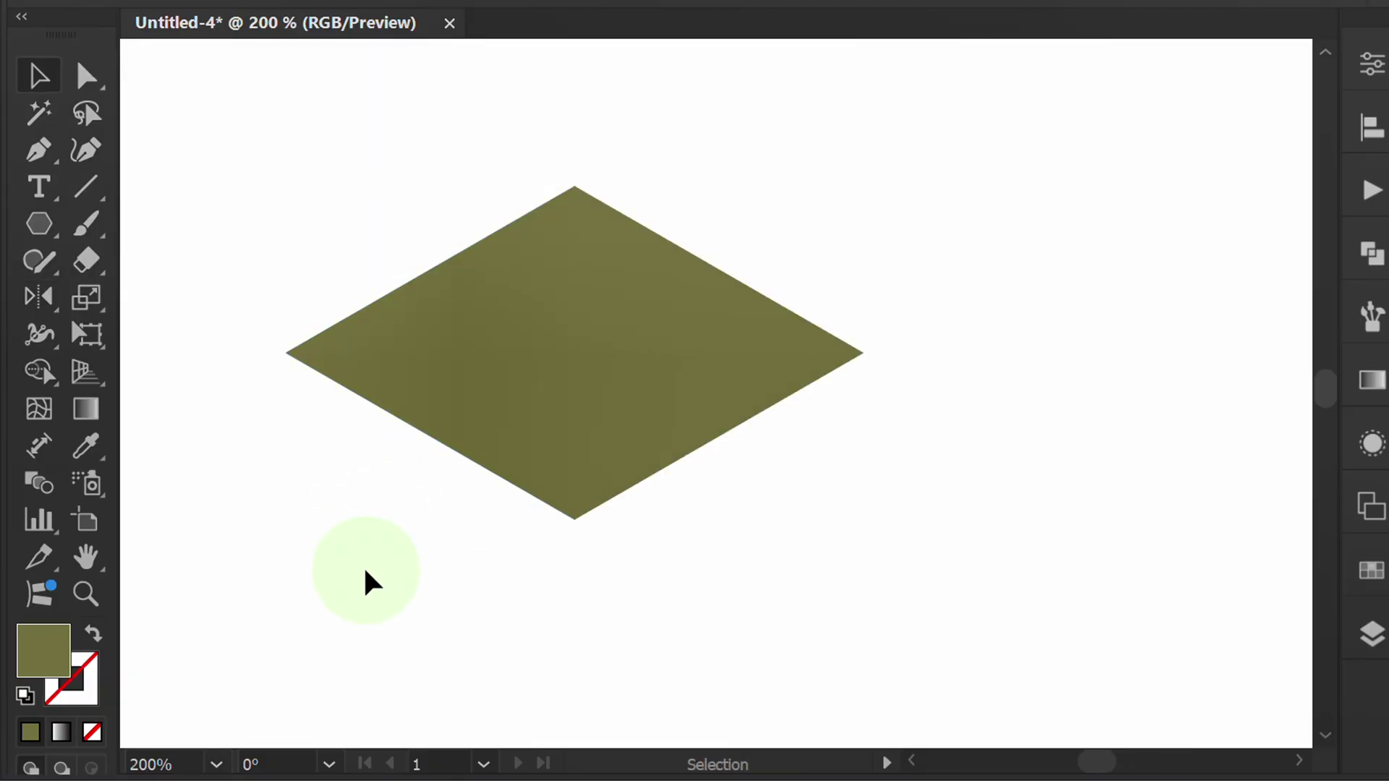
pyautogui.moveTo(744, 196); pyautogui.dragTo(521, 398)
# Step: Apply Object > Repeat > Grid to the diamond and zoom out to see the repeat
pyautogui.click(269, 29)
pyautogui.moveTo(403, 319)
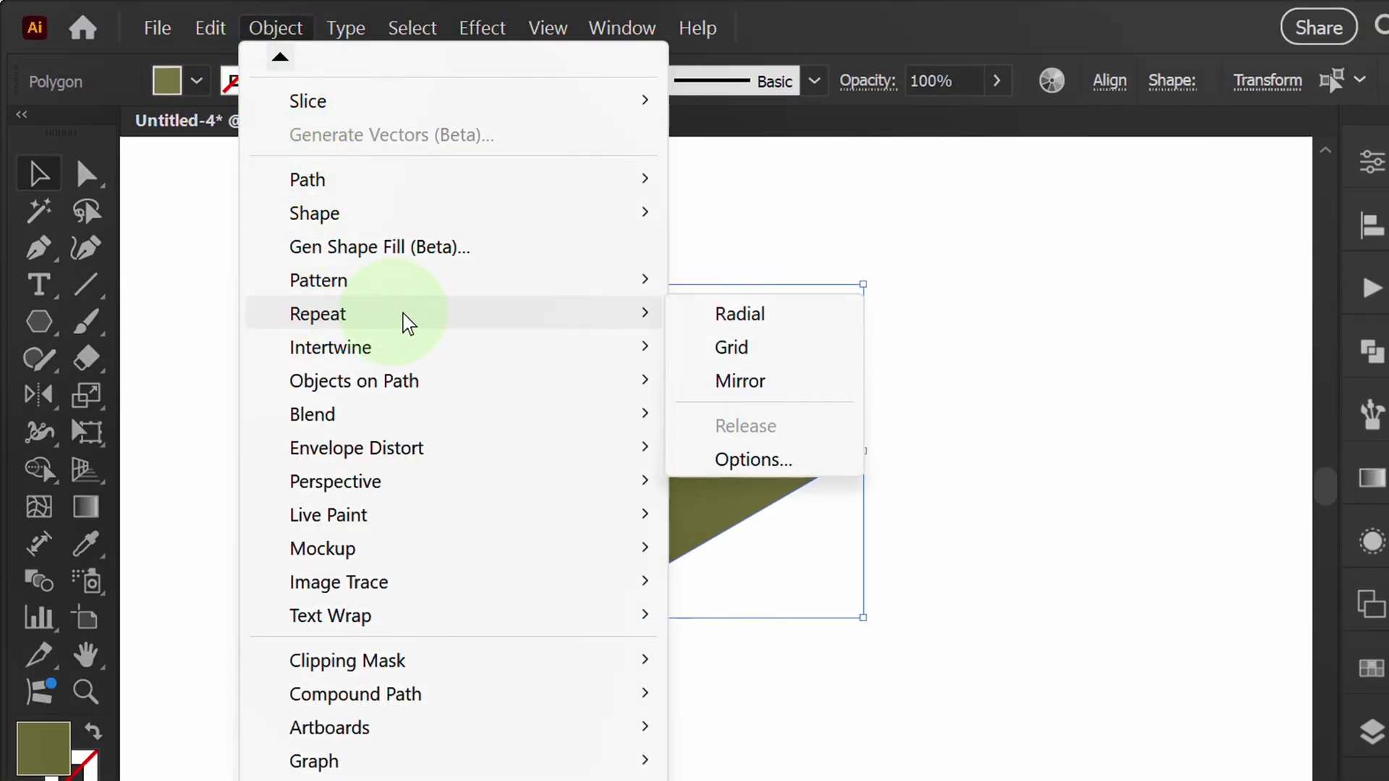
pyautogui.click(786, 359)
pyautogui.hotkey('ctrl', '-')
pyautogui.hotkey('ctrl', '-')
pyautogui.hotkey('ctrl', '-')
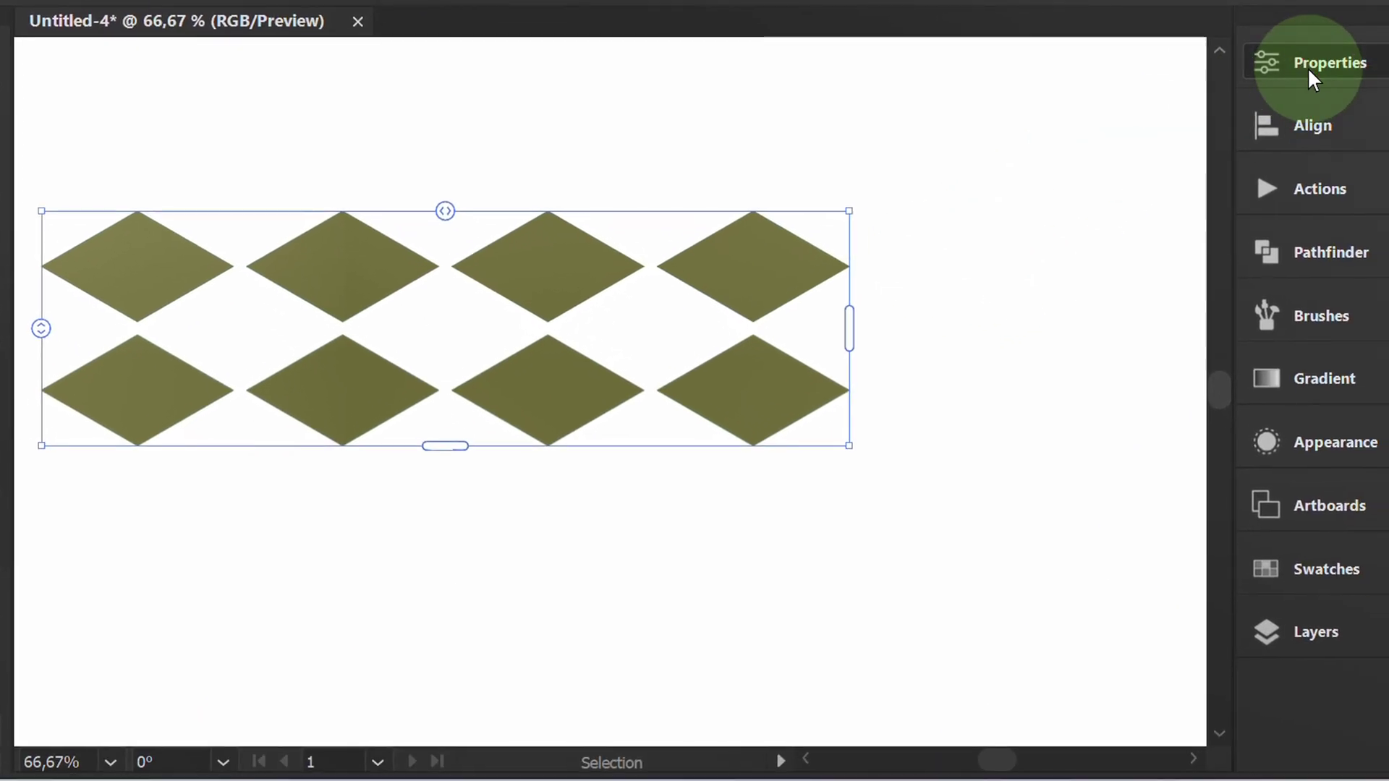
pyautogui.click(1376, 132)
# Step: Set the grid repeat's horizontal spacing to 0 px and vertical spacing to 1 px
pyautogui.moveTo(1226, 100); pyautogui.dragTo(1226, 310)
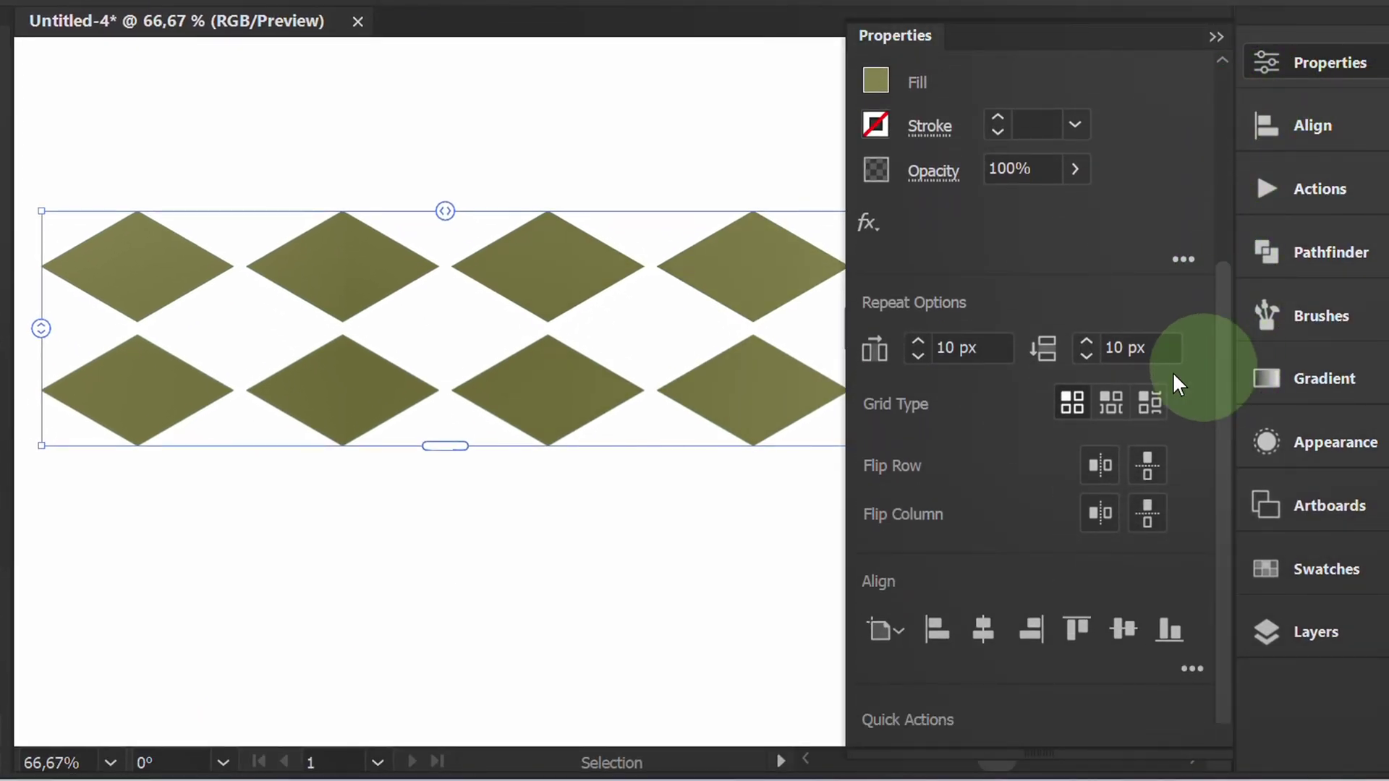
pyautogui.click(991, 346)
pyautogui.doubleClick(984, 346)
pyautogui.write('0')
pyautogui.press('Return')
pyautogui.click(1133, 355)
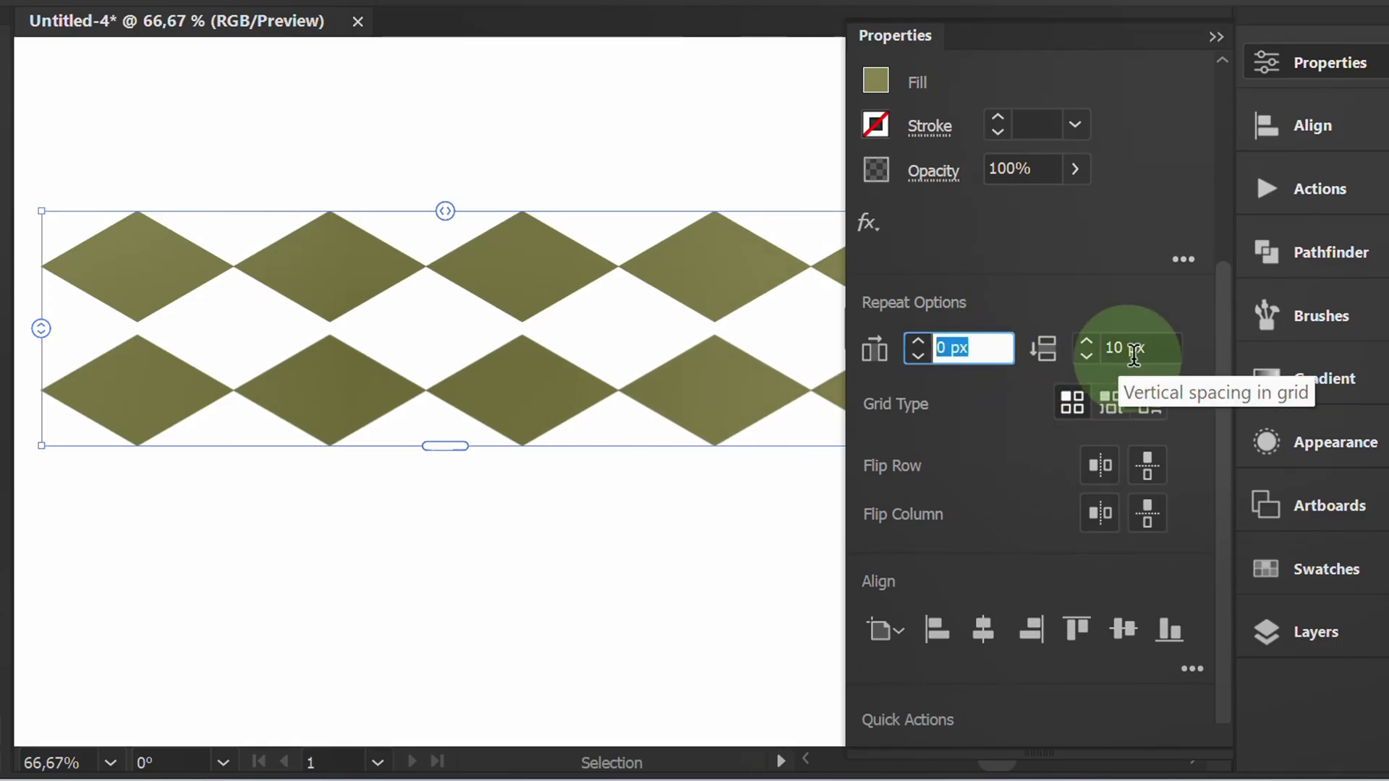
pyautogui.doubleClick(1141, 349)
pyautogui.write('1')
pyautogui.press('Return')
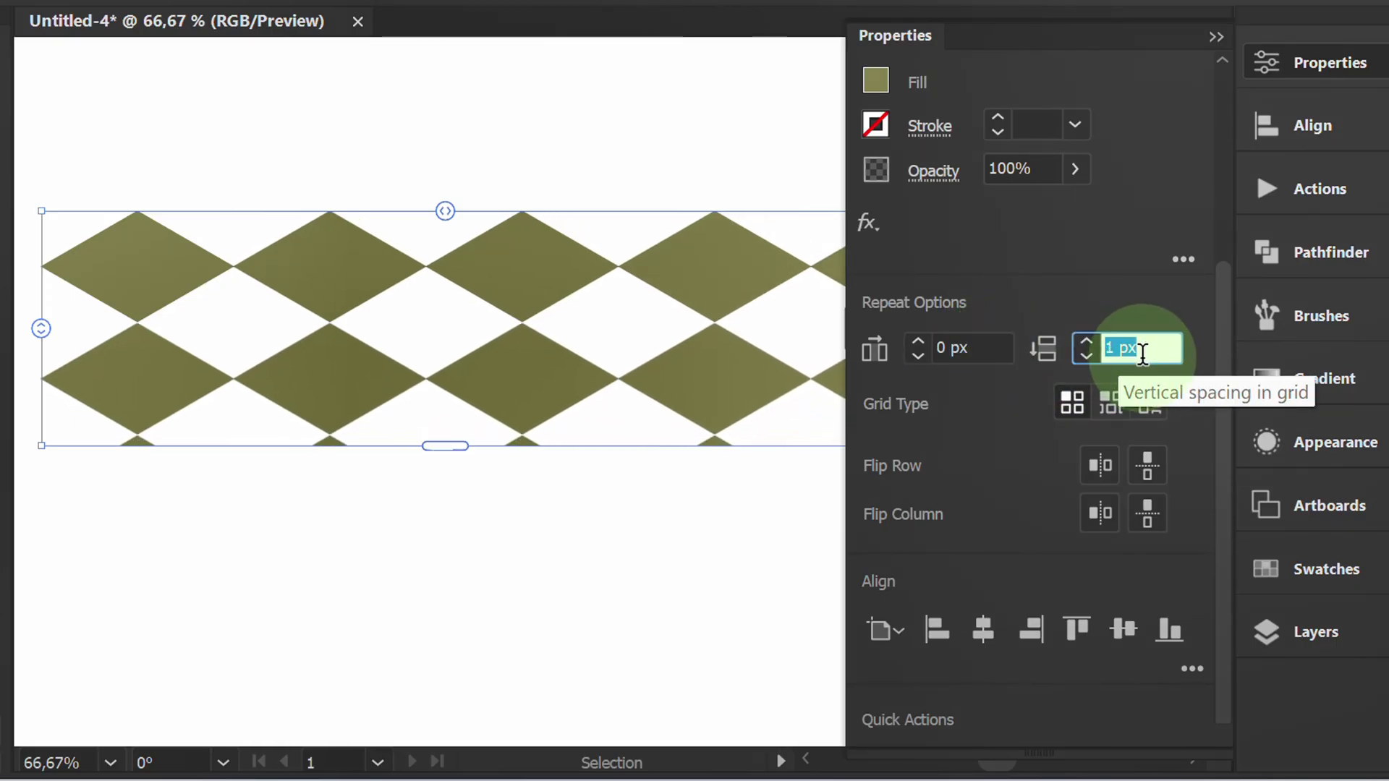
# Step: Switch the grid type to Brick by Row and lower vertical spacing to -43,3 px
pyautogui.click(1110, 403)
pyautogui.press('Down')
pyautogui.press('Down')
pyautogui.press('Down')
pyautogui.press('Down')
pyautogui.press('Down')
pyautogui.press('Down')
pyautogui.press('Down')
pyautogui.press('Down')
pyautogui.press('Down')
pyautogui.press('Down')
pyautogui.press('Down')
pyautogui.press('Down')
pyautogui.press('Down')
pyautogui.press('Down')
pyautogui.press('Down')
pyautogui.press('Down')
pyautogui.press('Down')
pyautogui.press('Down')
pyautogui.press('Down')
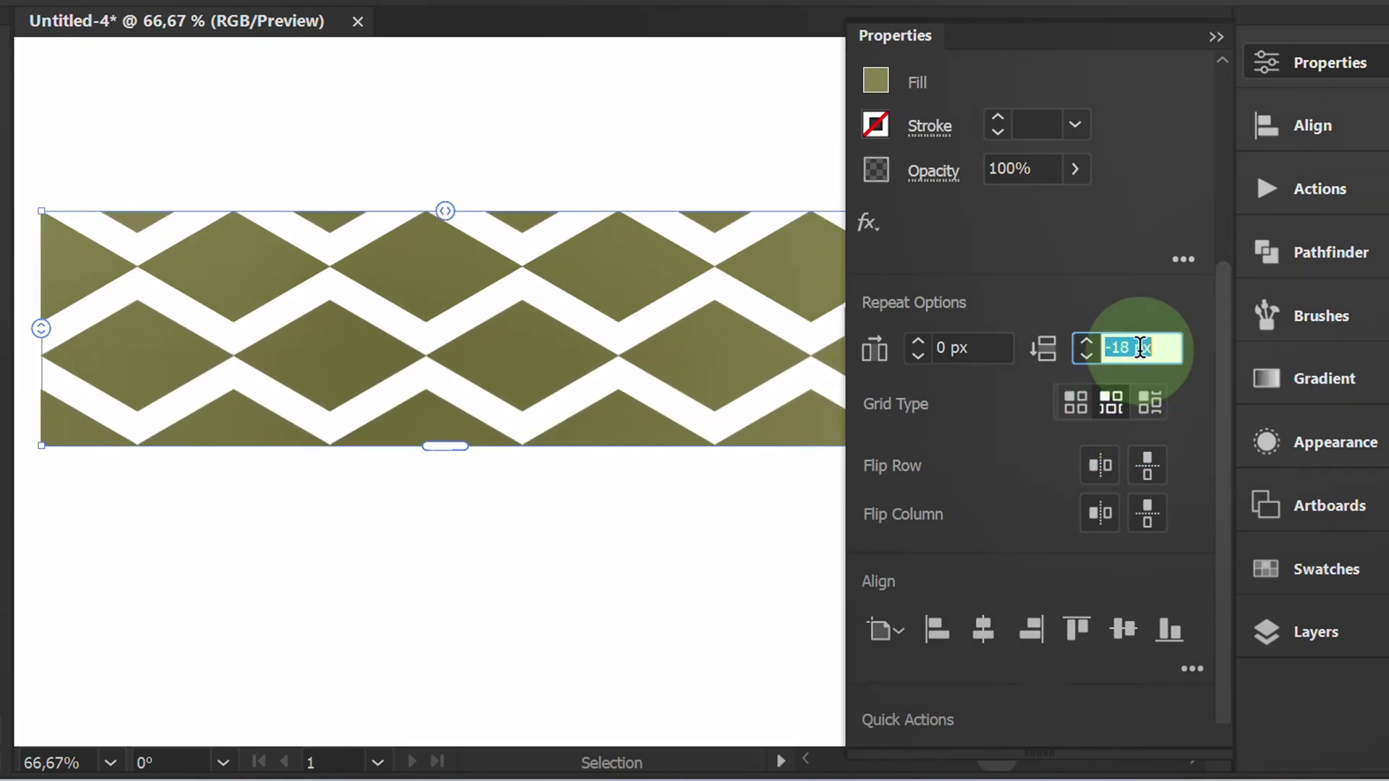
pyautogui.press('Down')
pyautogui.press('Down')
pyautogui.press('Down')
pyautogui.press('Down')
pyautogui.press('Down')
pyautogui.press('Down')
pyautogui.press('Down')
pyautogui.press('Down')
pyautogui.press('Down')
pyautogui.press('Down')
pyautogui.press('Down')
pyautogui.press('Down')
pyautogui.press('Down')
pyautogui.press('Down')
pyautogui.press('Down')
pyautogui.press('Down')
pyautogui.press('Down')
pyautogui.press('Down')
pyautogui.press('Down')
pyautogui.press('Down')
pyautogui.press('Down')
pyautogui.press('Down')
pyautogui.press('Down')
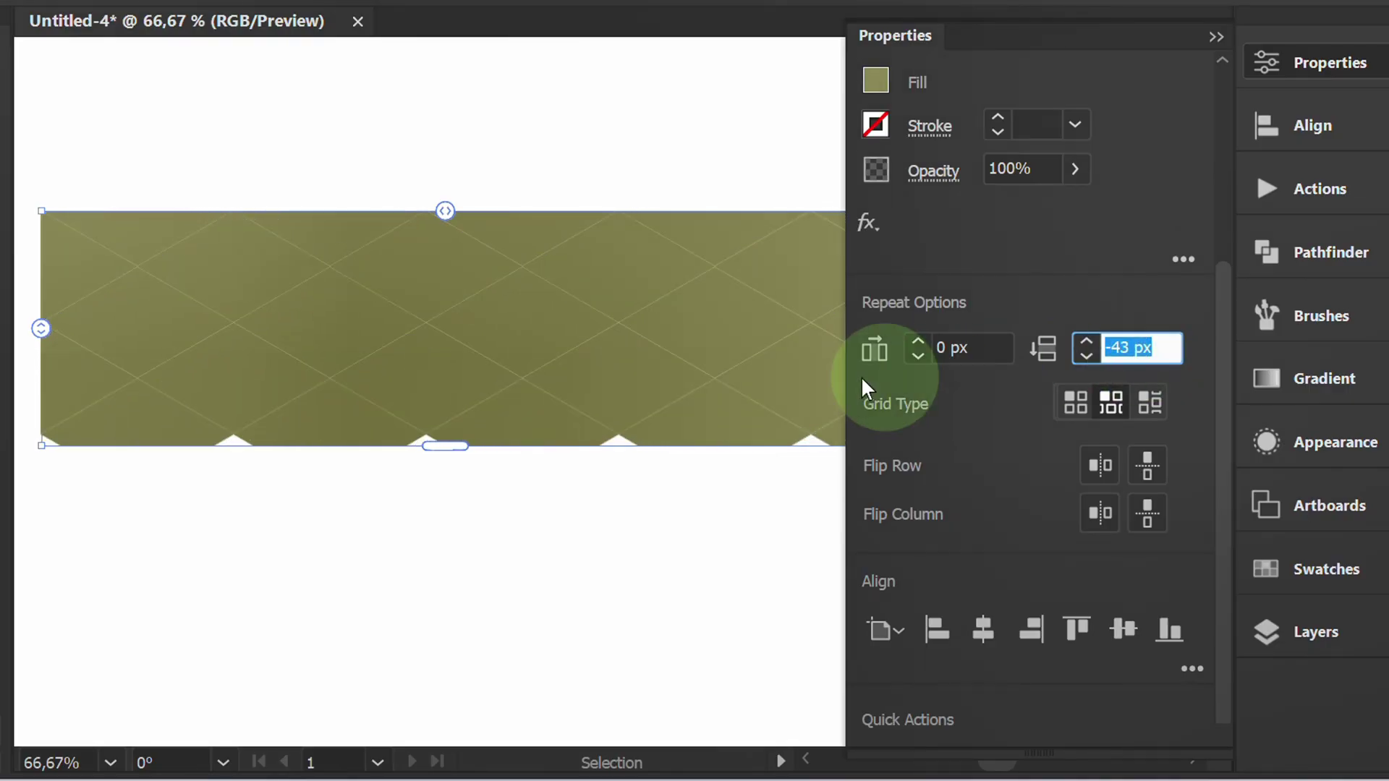
pyautogui.scroll(5, 119, 274)
pyautogui.scroll(2, 184, 318)
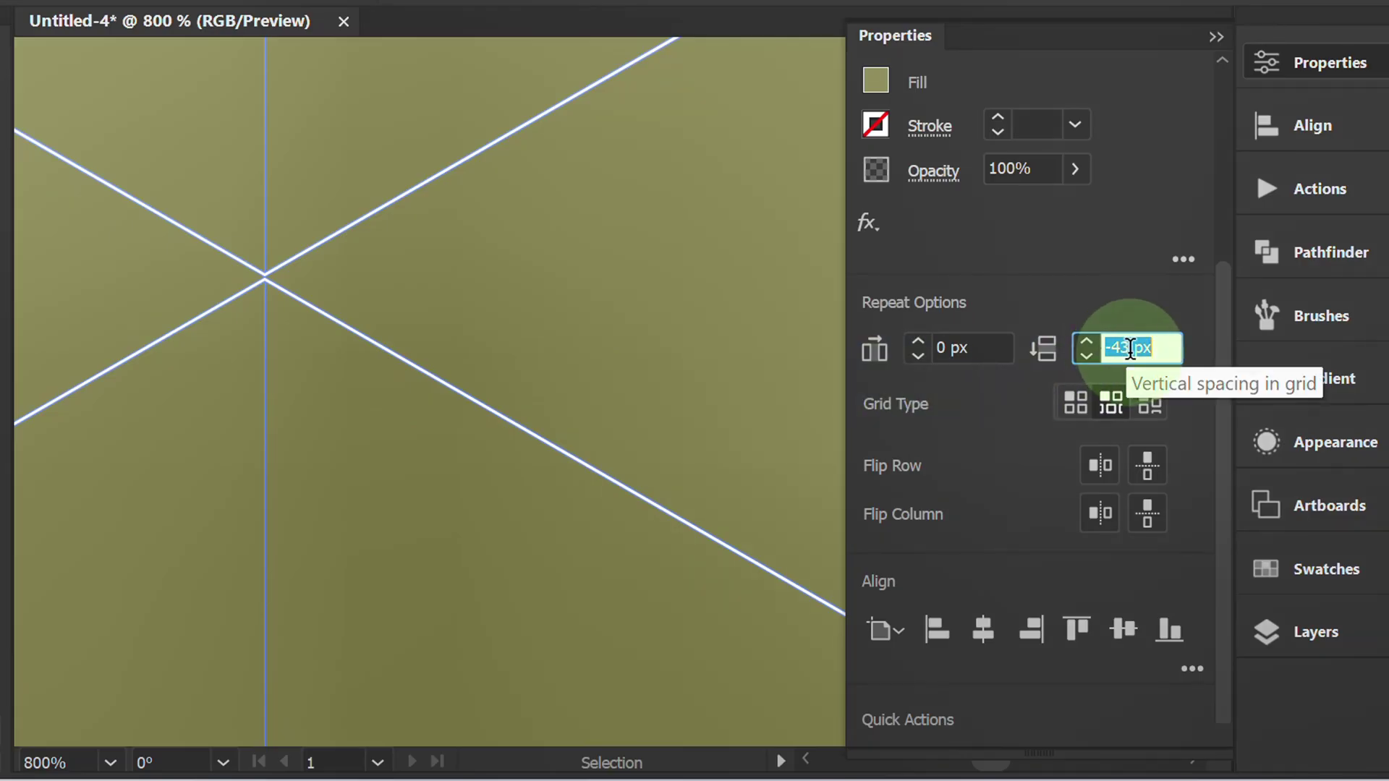
pyautogui.click(1130, 348)
pyautogui.write(',')
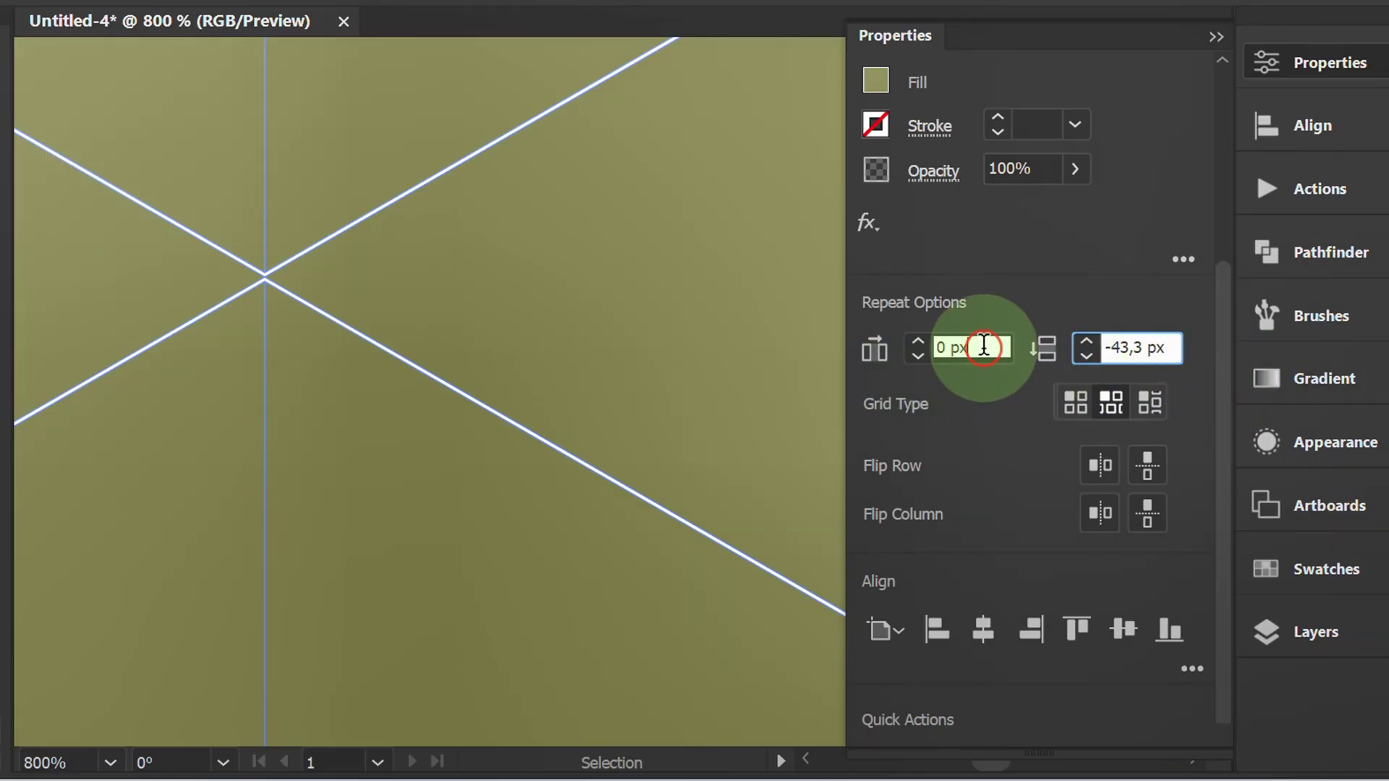
pyautogui.click(984, 347)
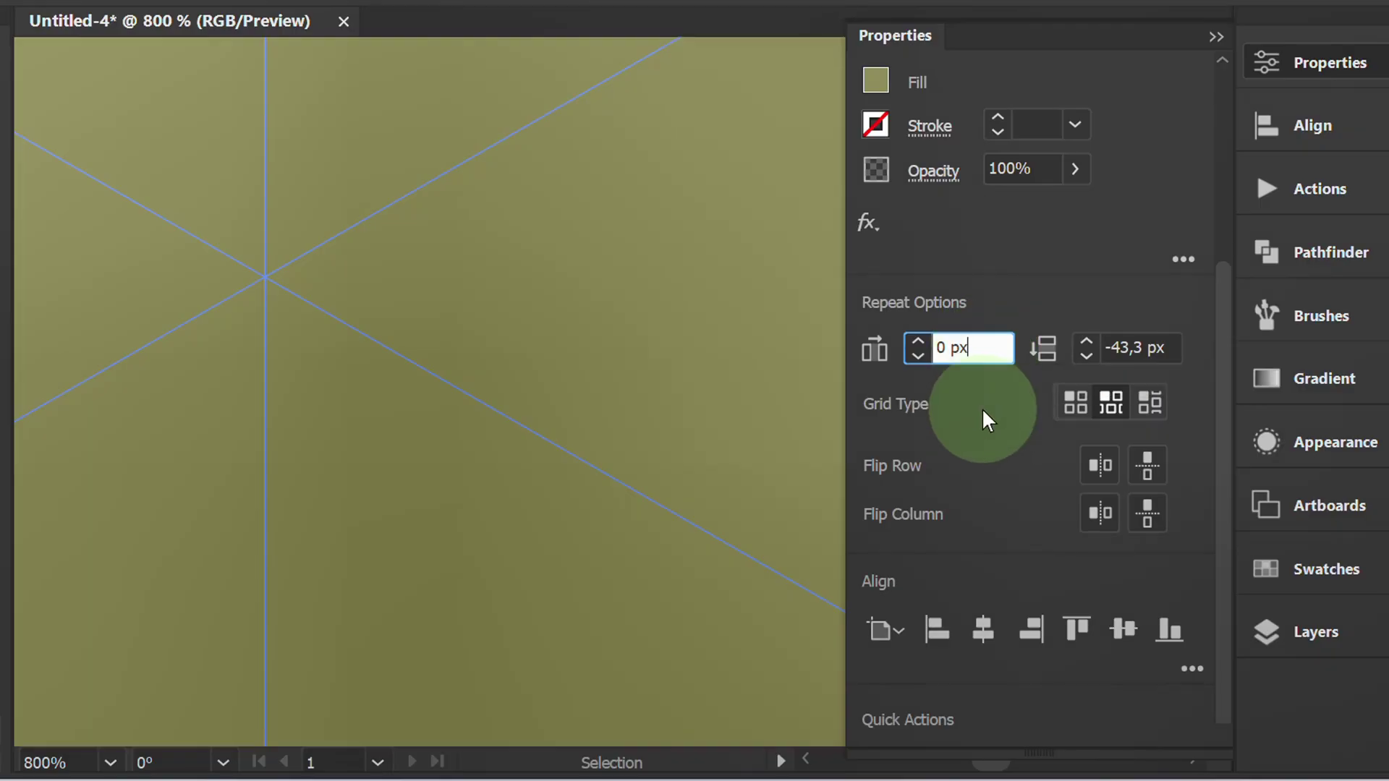
pyautogui.click(1216, 36)
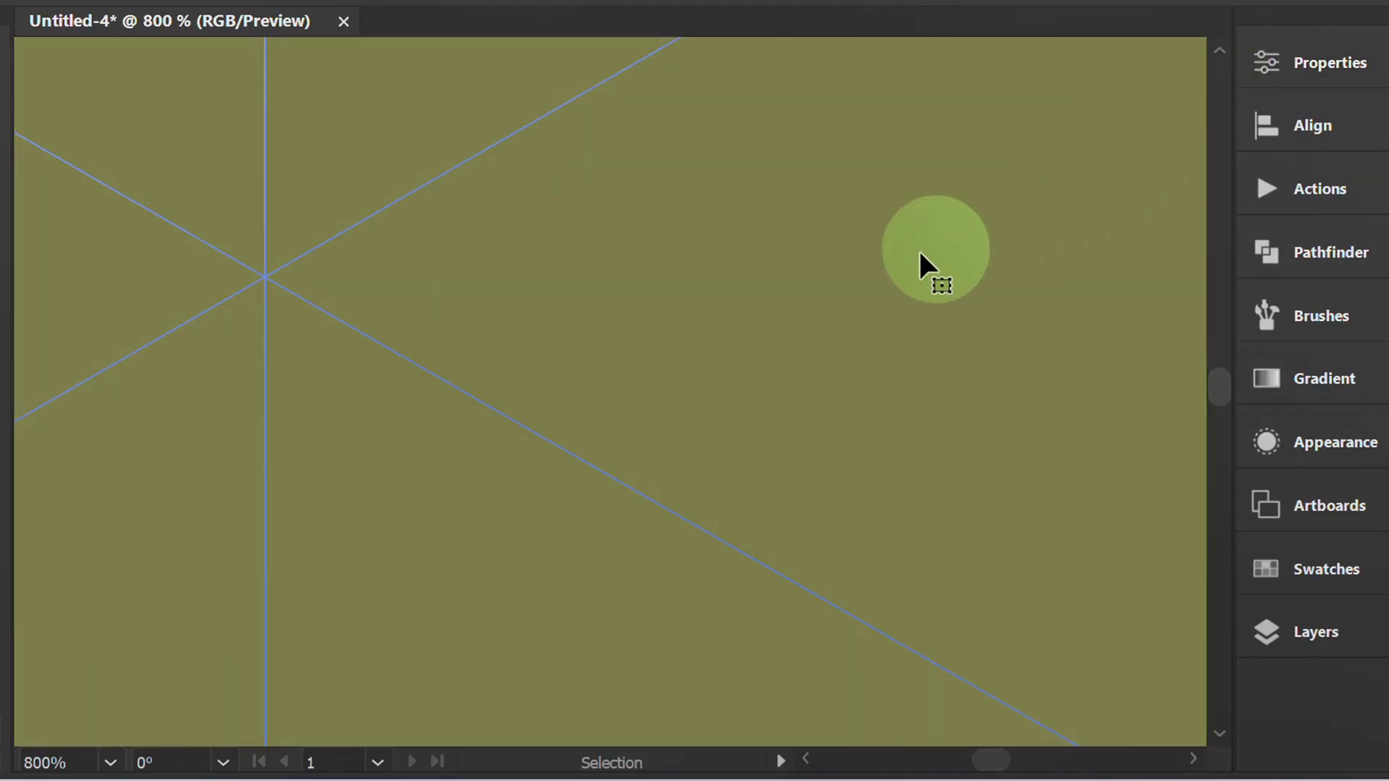
# Step: Drag the diamond grid to the artboard's top-left corner and stretch it to the right and bottom edges
pyautogui.scroll(-8, 572, 307)
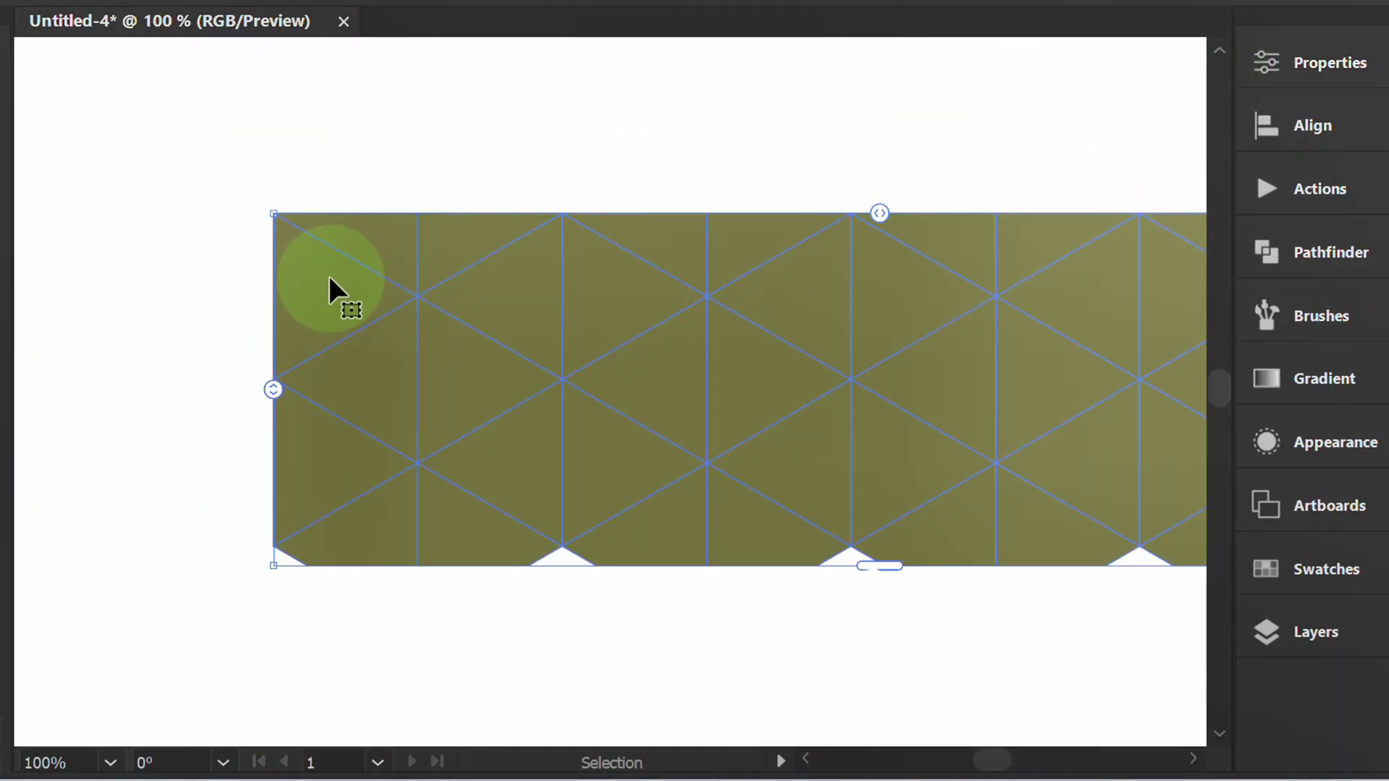
pyautogui.scroll(-1, 332, 318)
pyautogui.moveTo(388, 313); pyautogui.dragTo(224, 146)
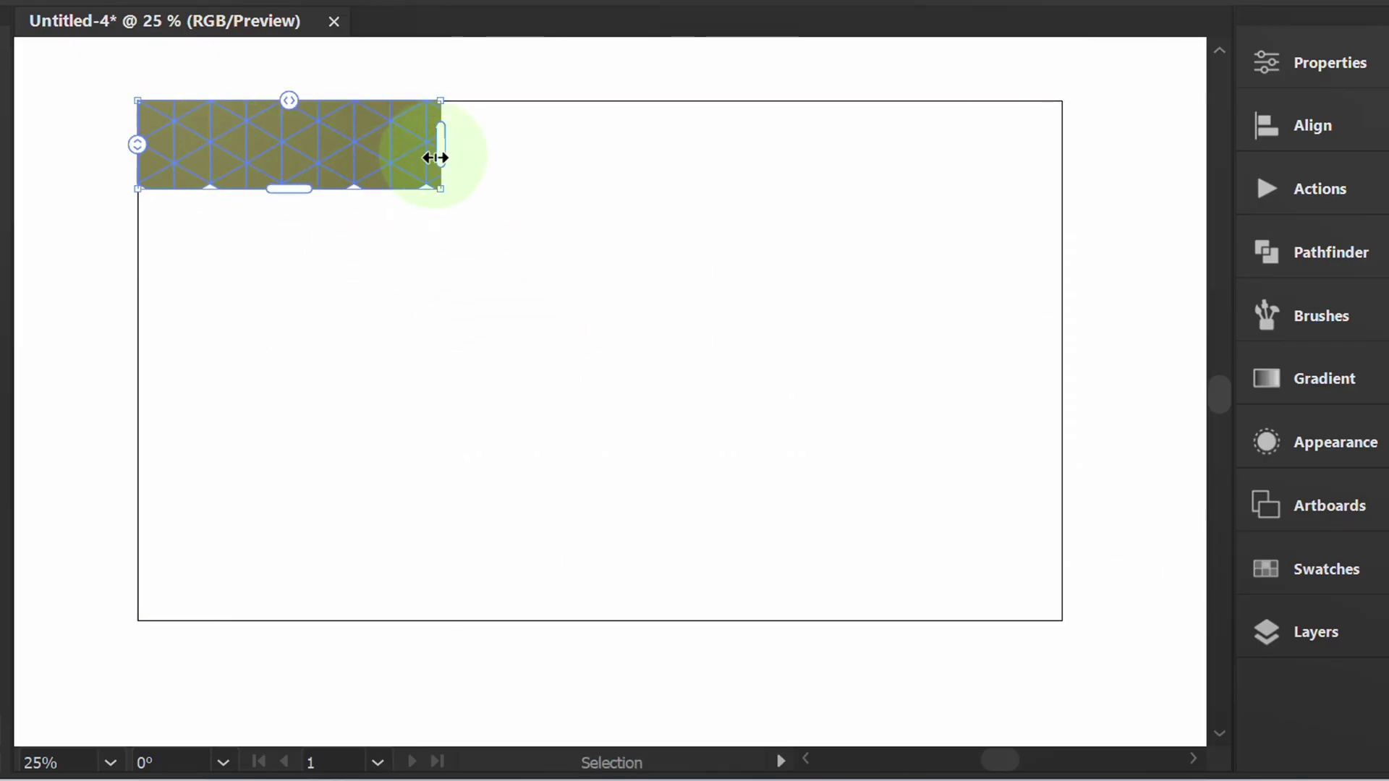
pyautogui.moveTo(463, 147); pyautogui.dragTo(1075, 152)
pyautogui.moveTo(608, 193); pyautogui.dragTo(592, 637)
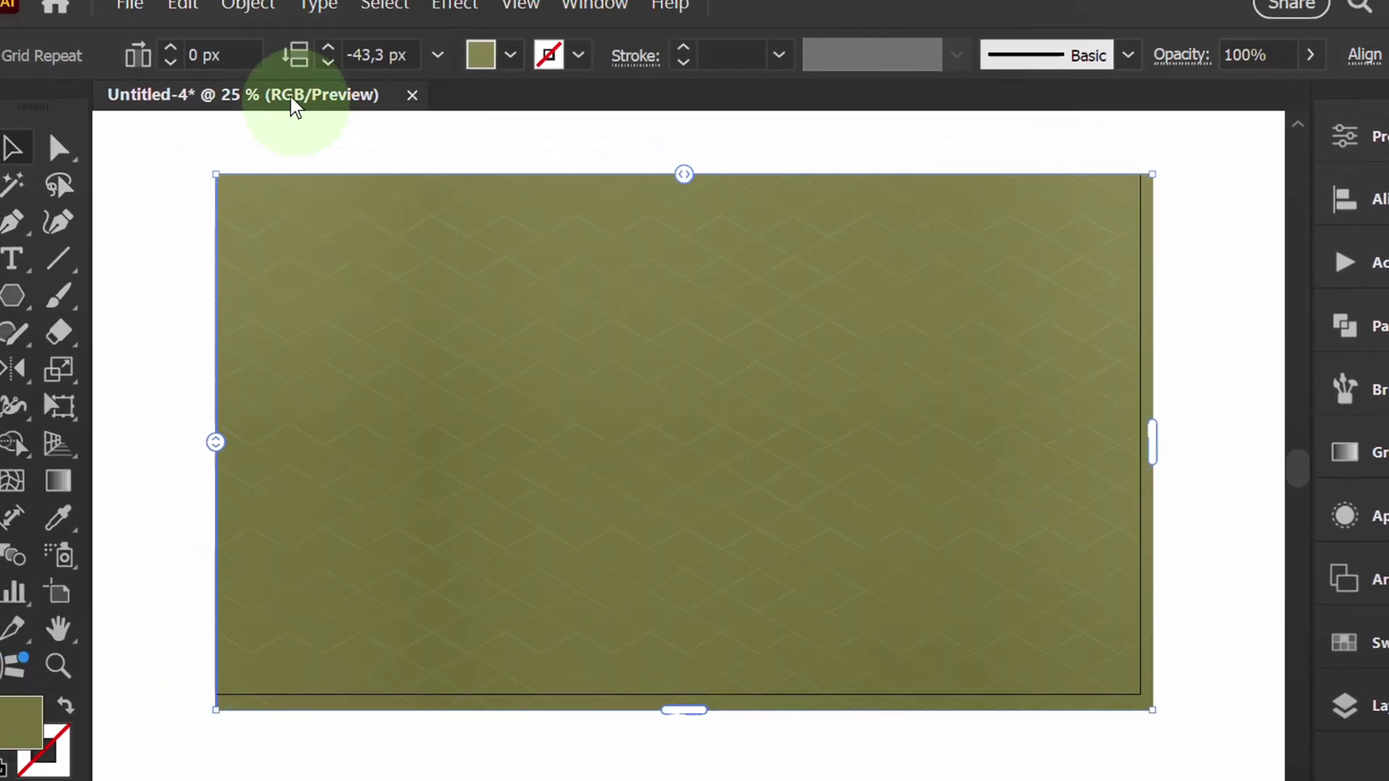
# Step: Expand the grid-repeat pattern with Object and Fill both checked
pyautogui.click(248, 6)
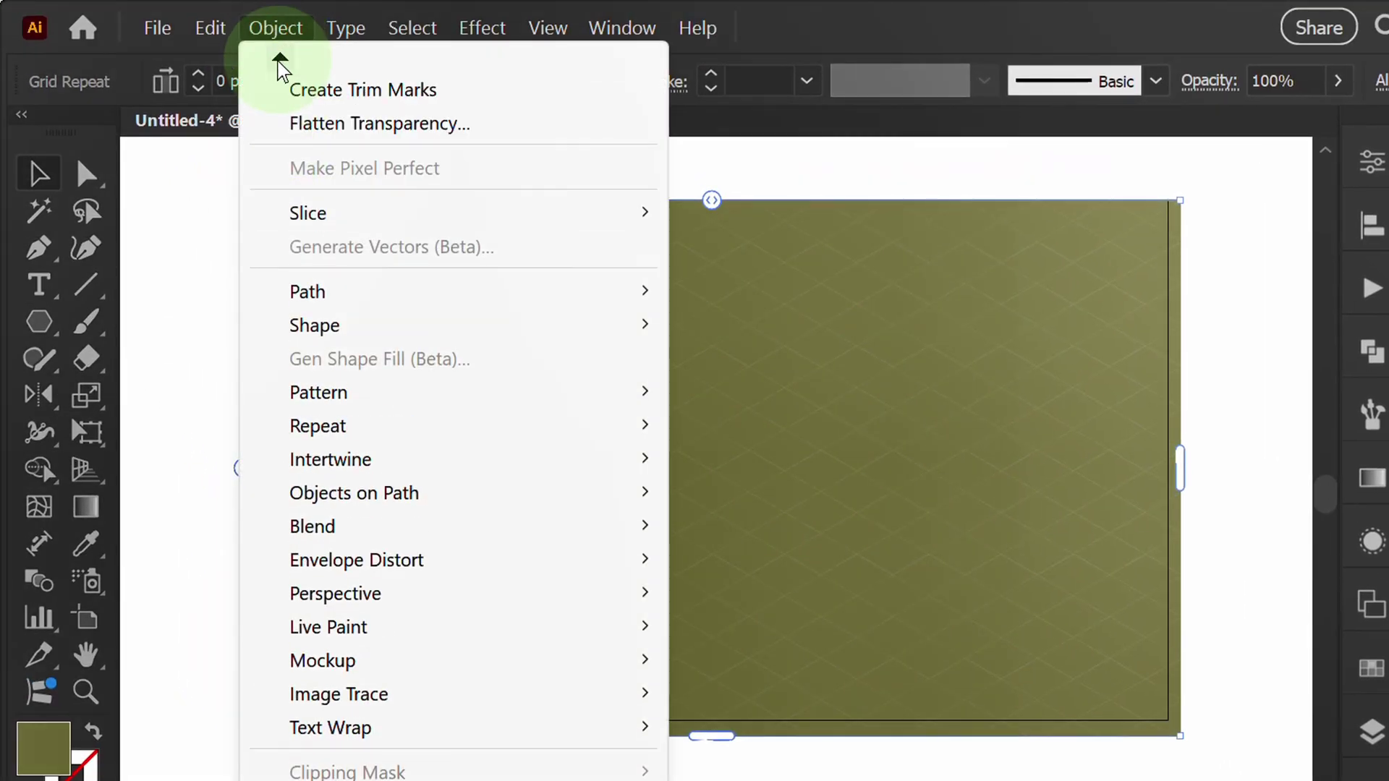
pyautogui.scroll(5, 279, 65)
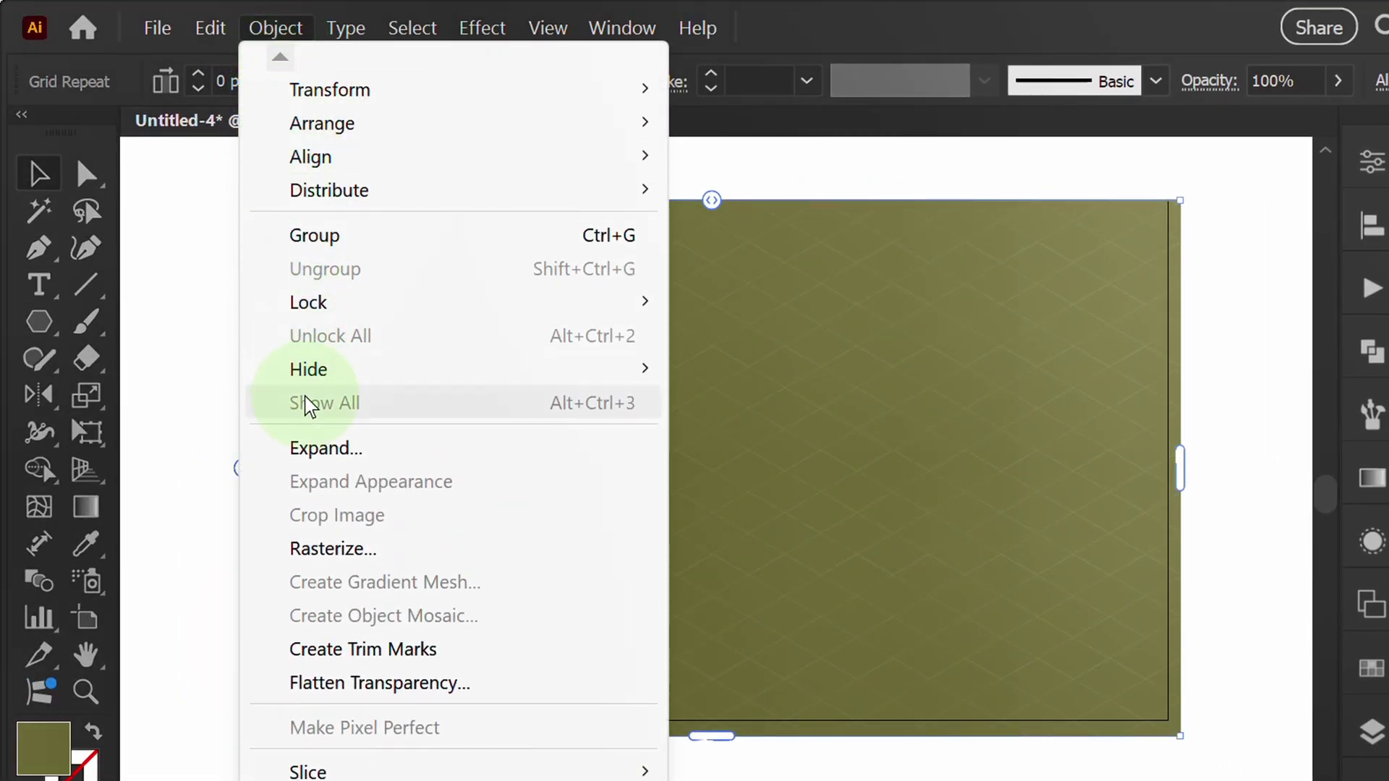
pyautogui.click(379, 454)
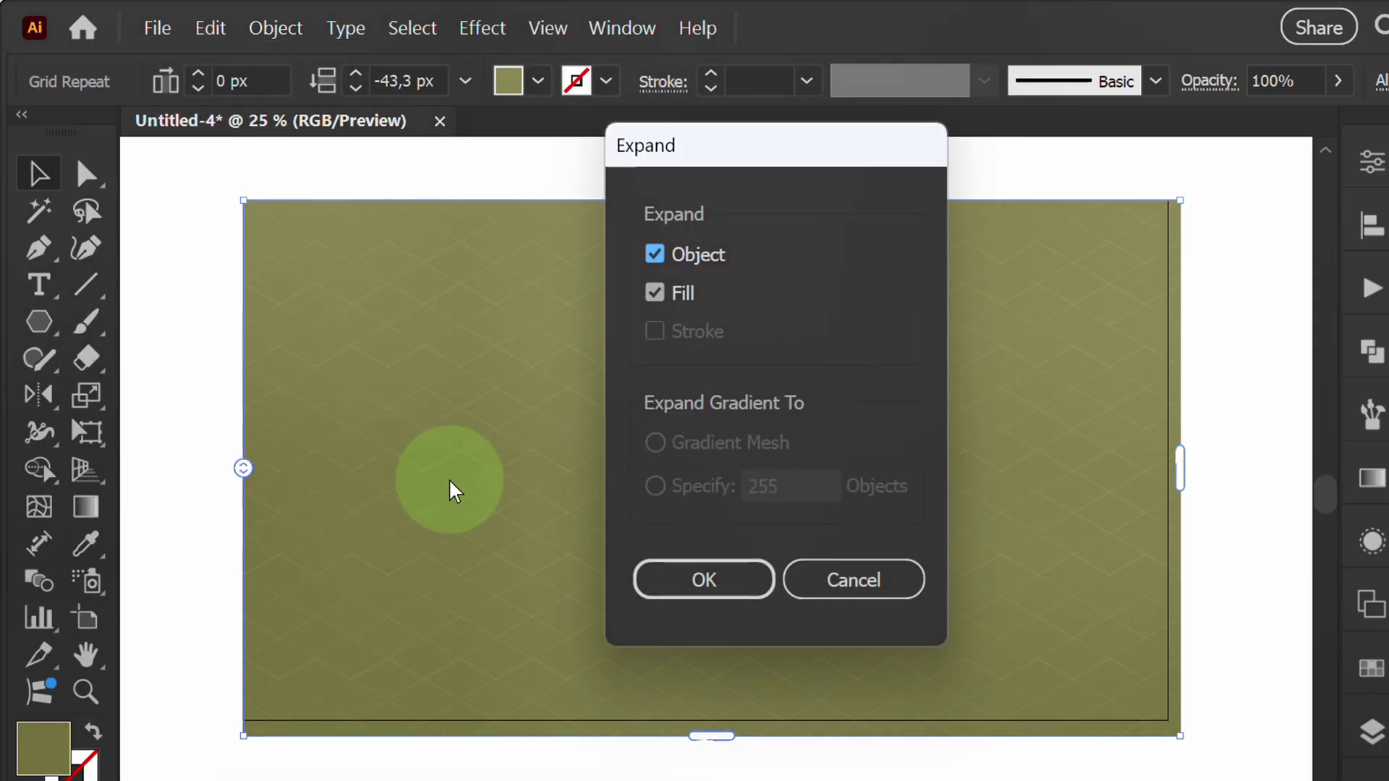
pyautogui.click(698, 578)
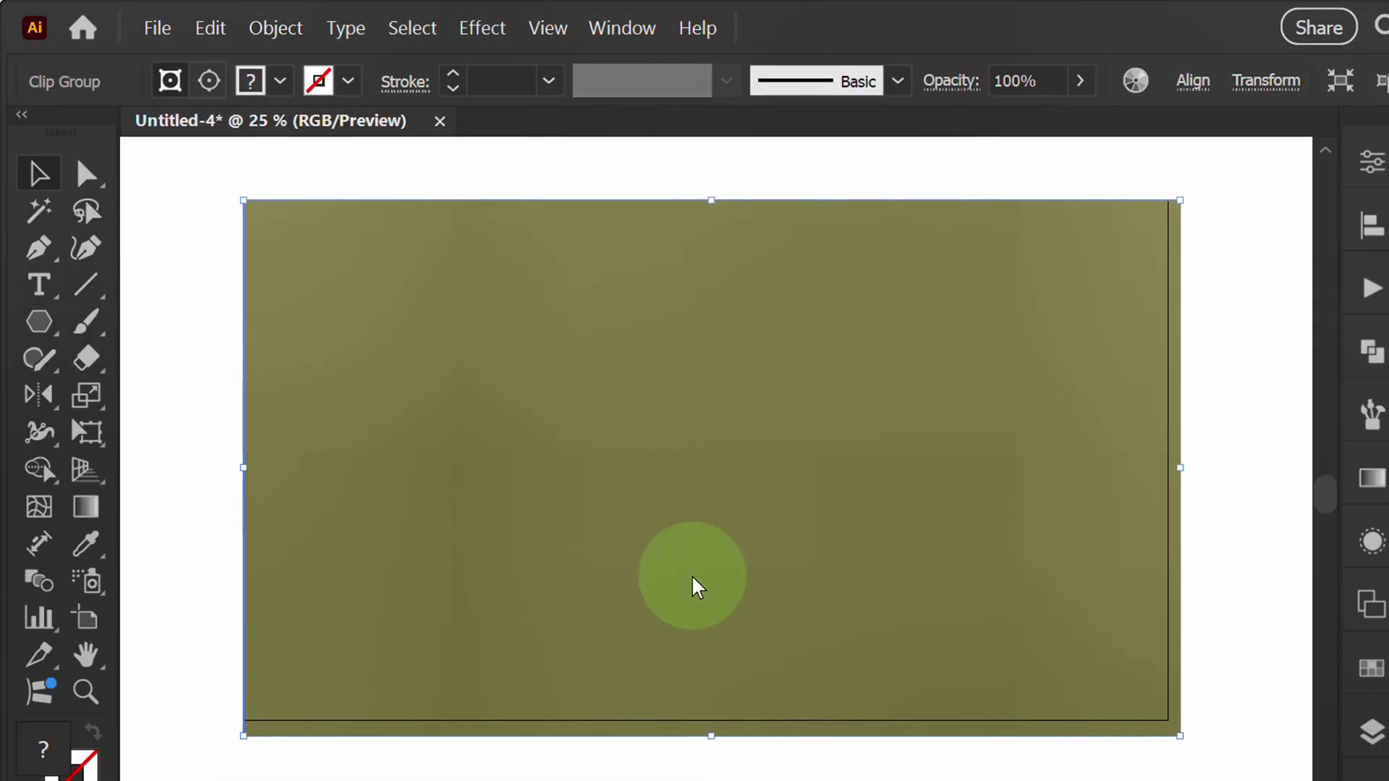
# Step: Release the clipping mask with Ctrl+Alt+7 and ungroup the pattern twice into loose triangles
pyautogui.hotkey('ctrl', 'alt', '7')
pyautogui.click(692, 579)
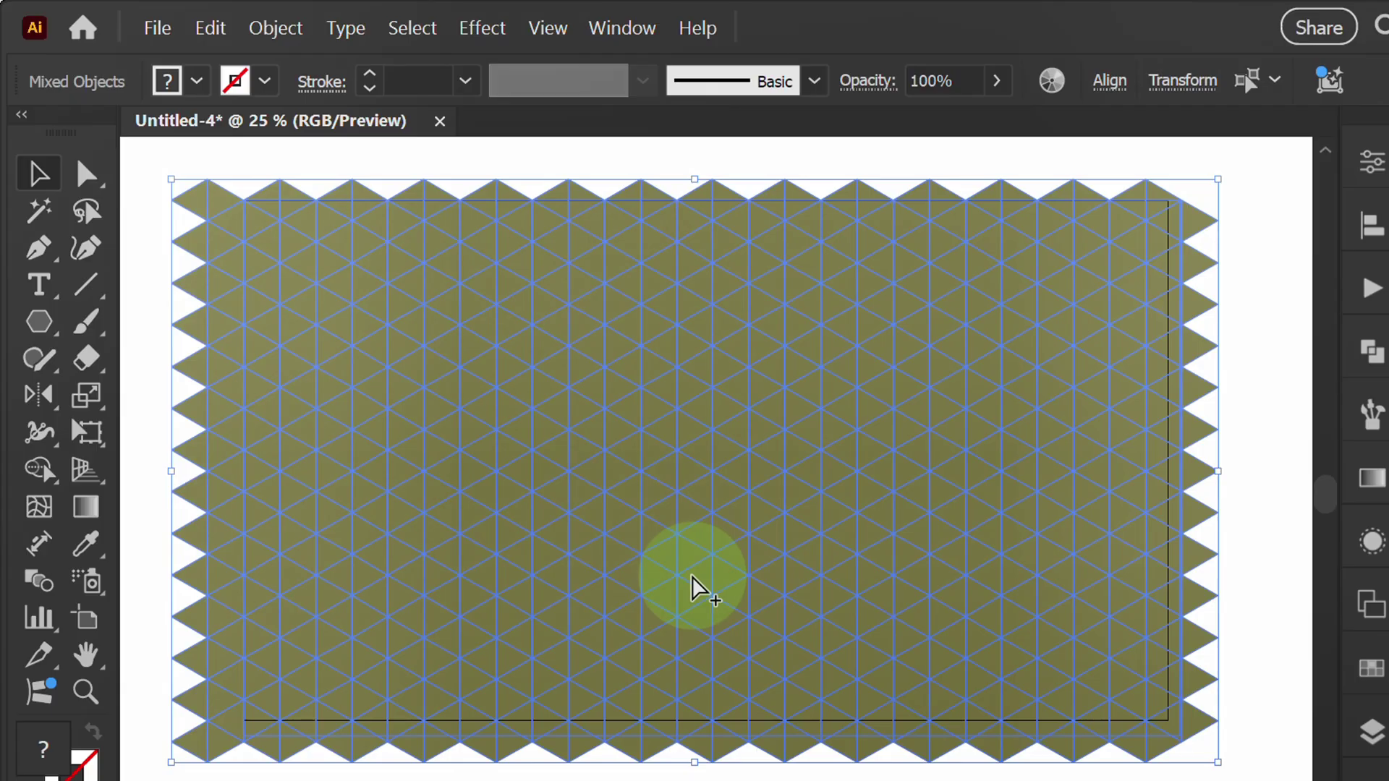
pyautogui.click(276, 29)
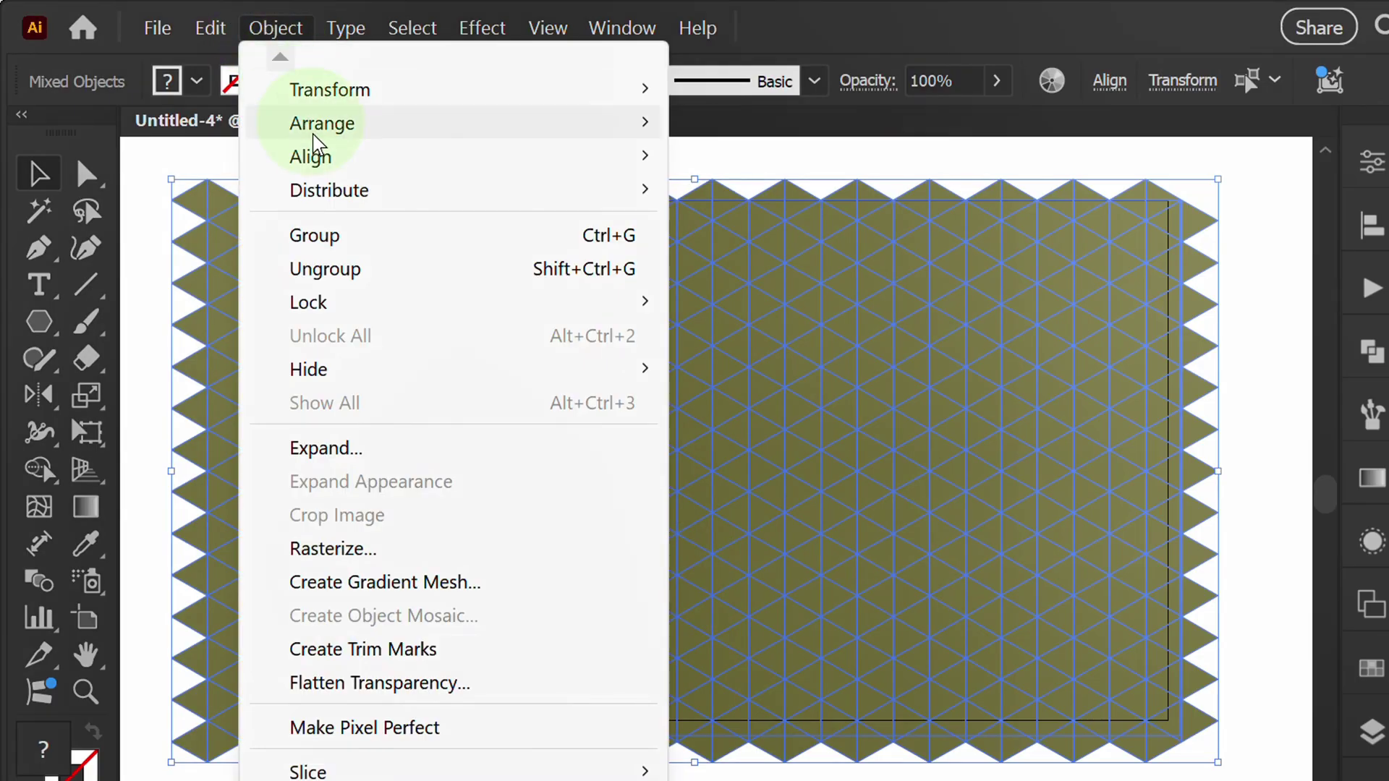
pyautogui.click(439, 277)
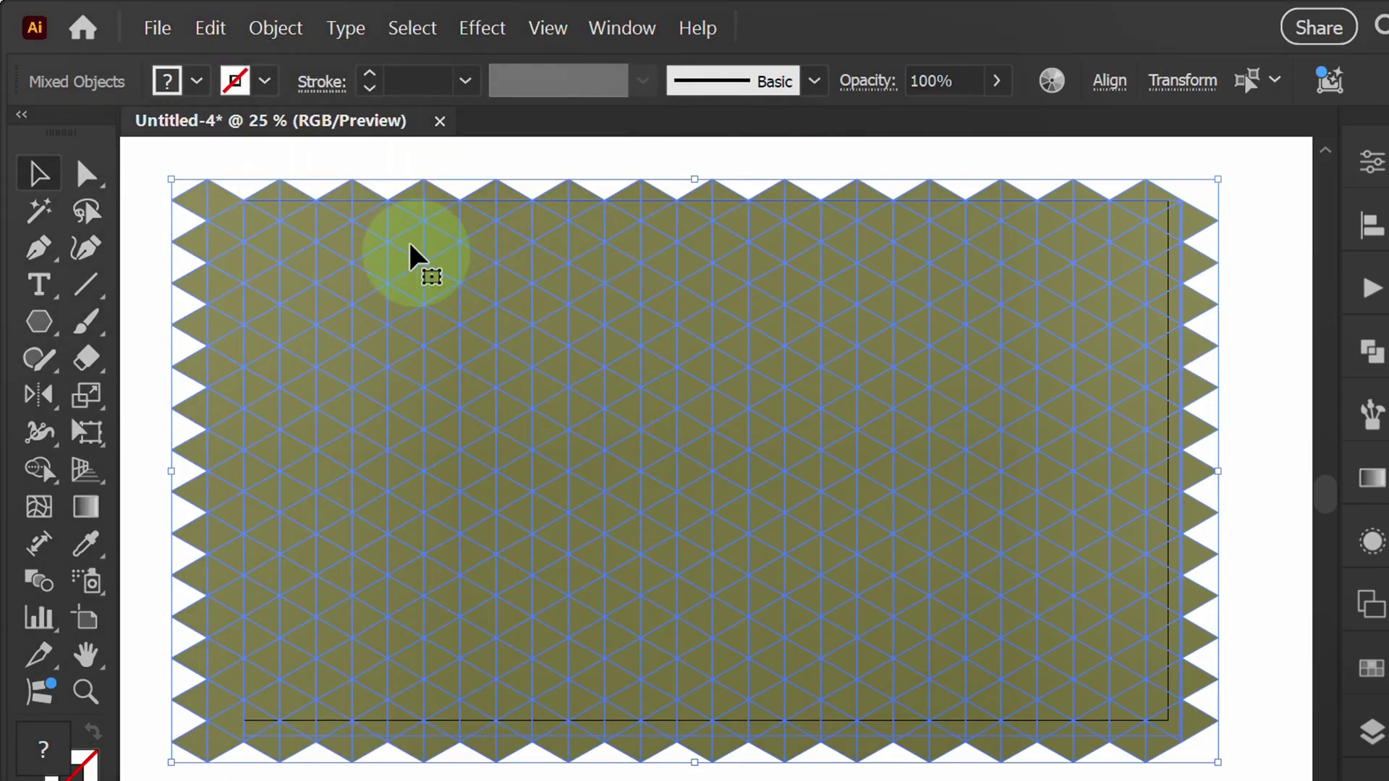
pyautogui.click(276, 29)
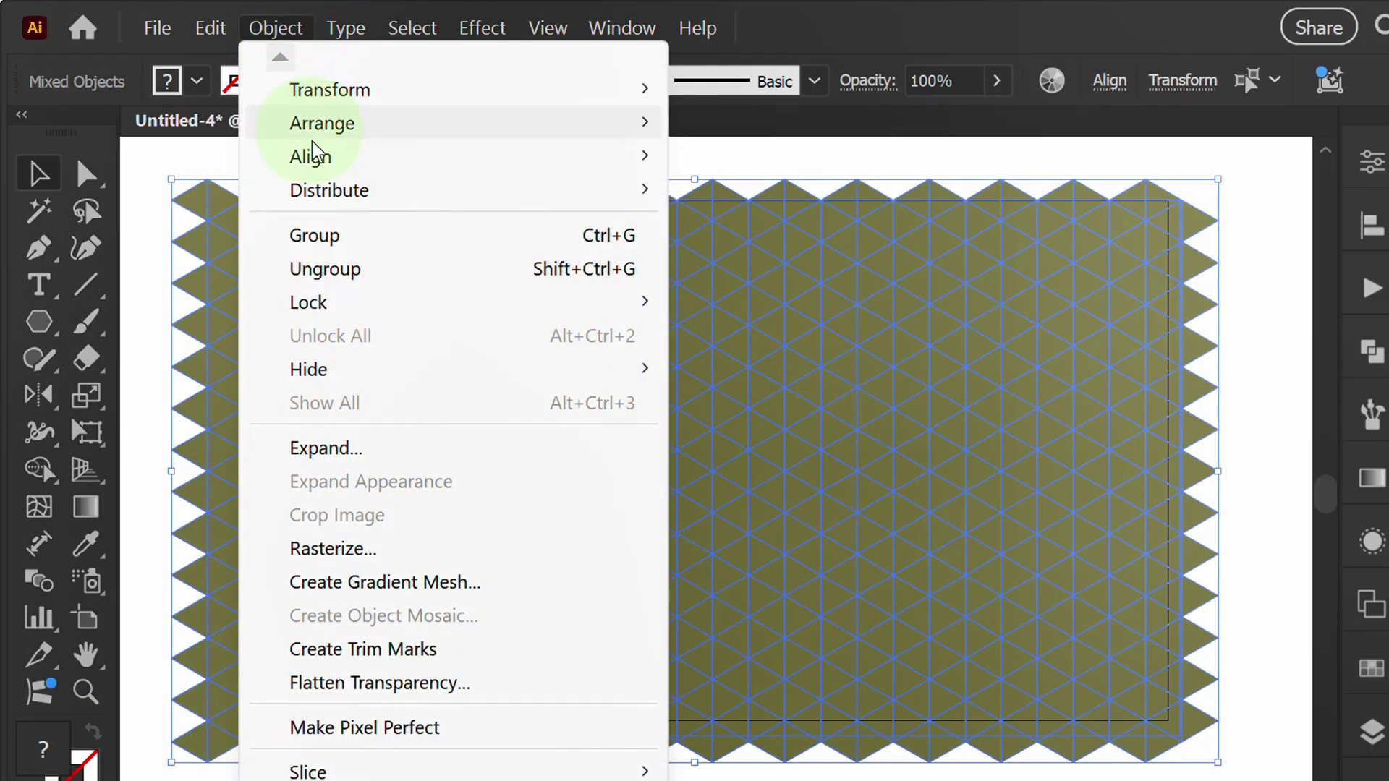
pyautogui.click(405, 269)
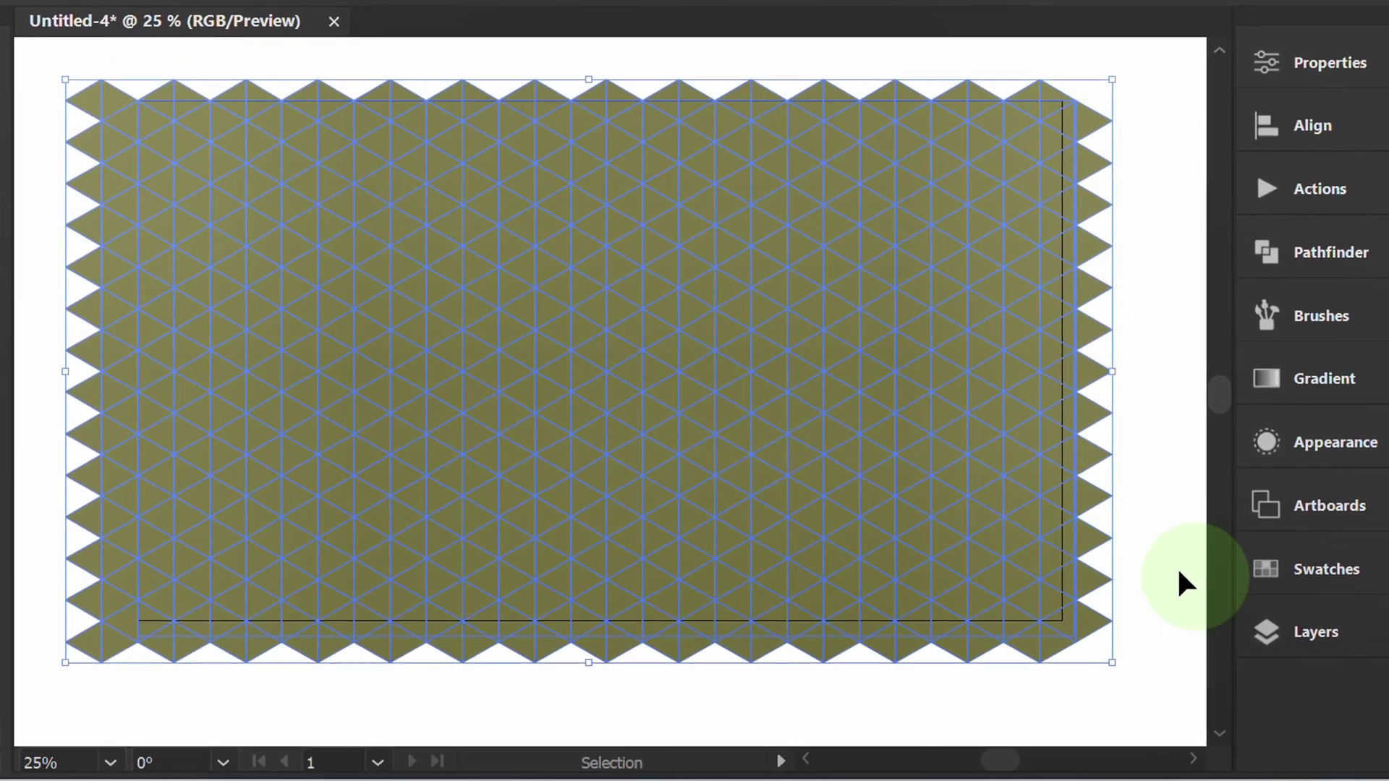
# Step: In the Layers panel, expand Layer 1 and delete the grid <Path> sublayer
pyautogui.click(1337, 635)
pyautogui.moveTo(1001, 248); pyautogui.dragTo(759, 80)
pyautogui.click(698, 182)
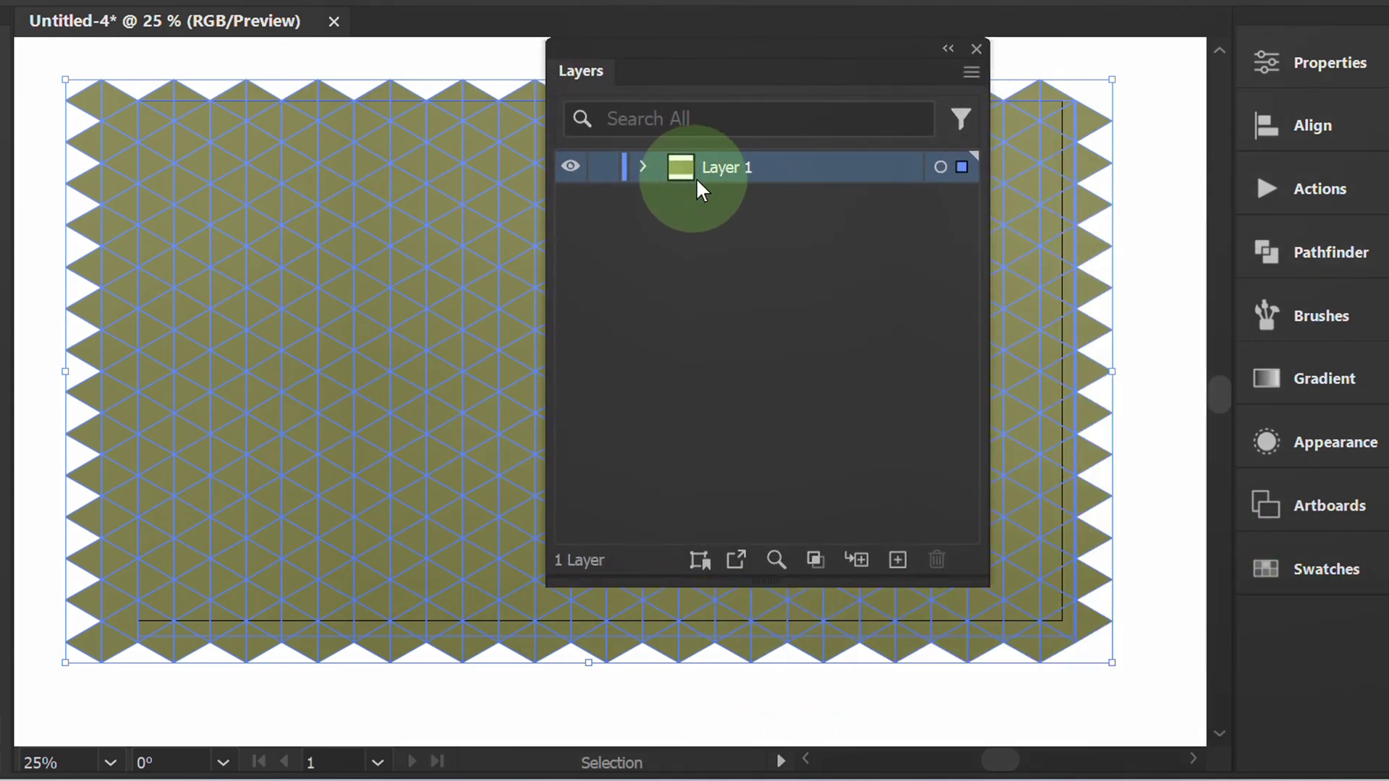
pyautogui.click(643, 168)
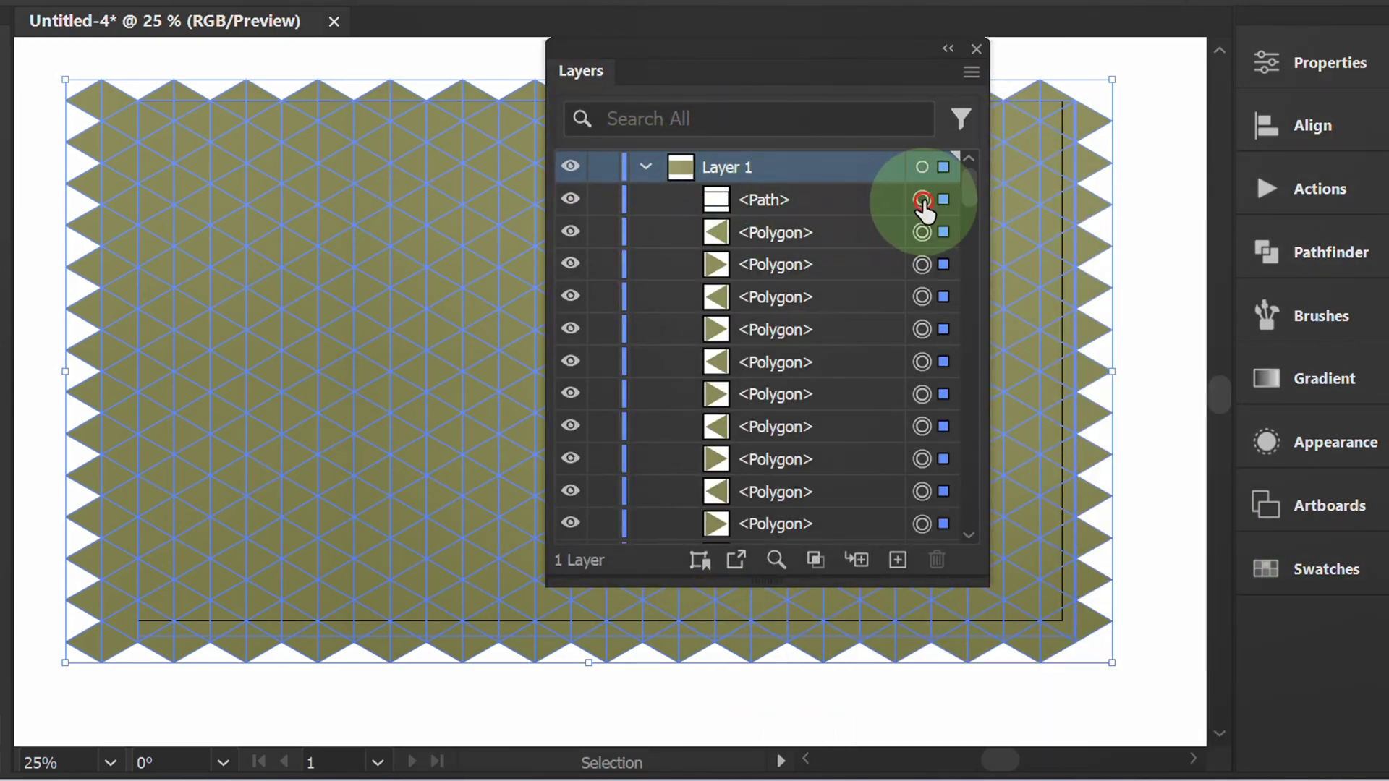
pyautogui.click(922, 201)
pyautogui.press('Delete')
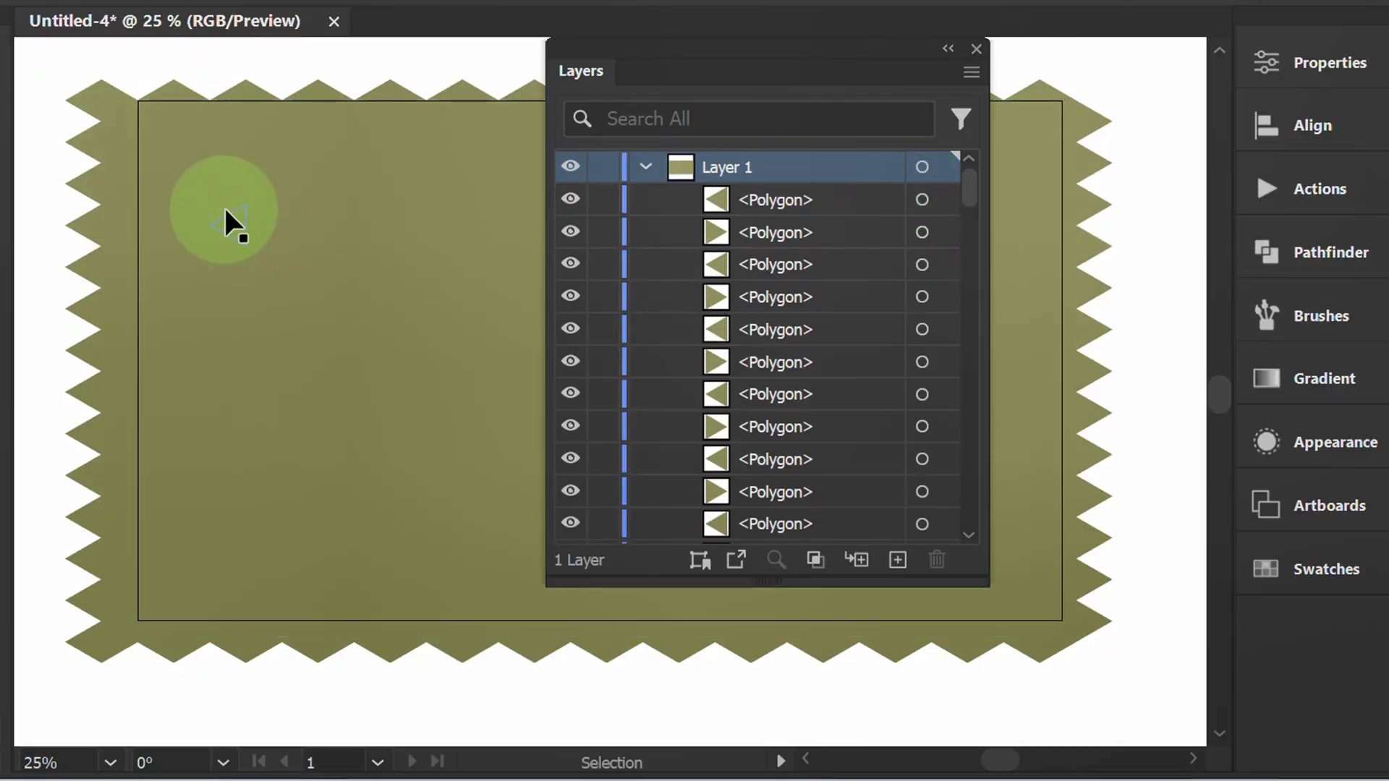
# Step: Confirm individual triangles select separately, dock the Layers panel, and zoom out and pan the artwork
pyautogui.click(217, 208)
pyautogui.click(345, 304)
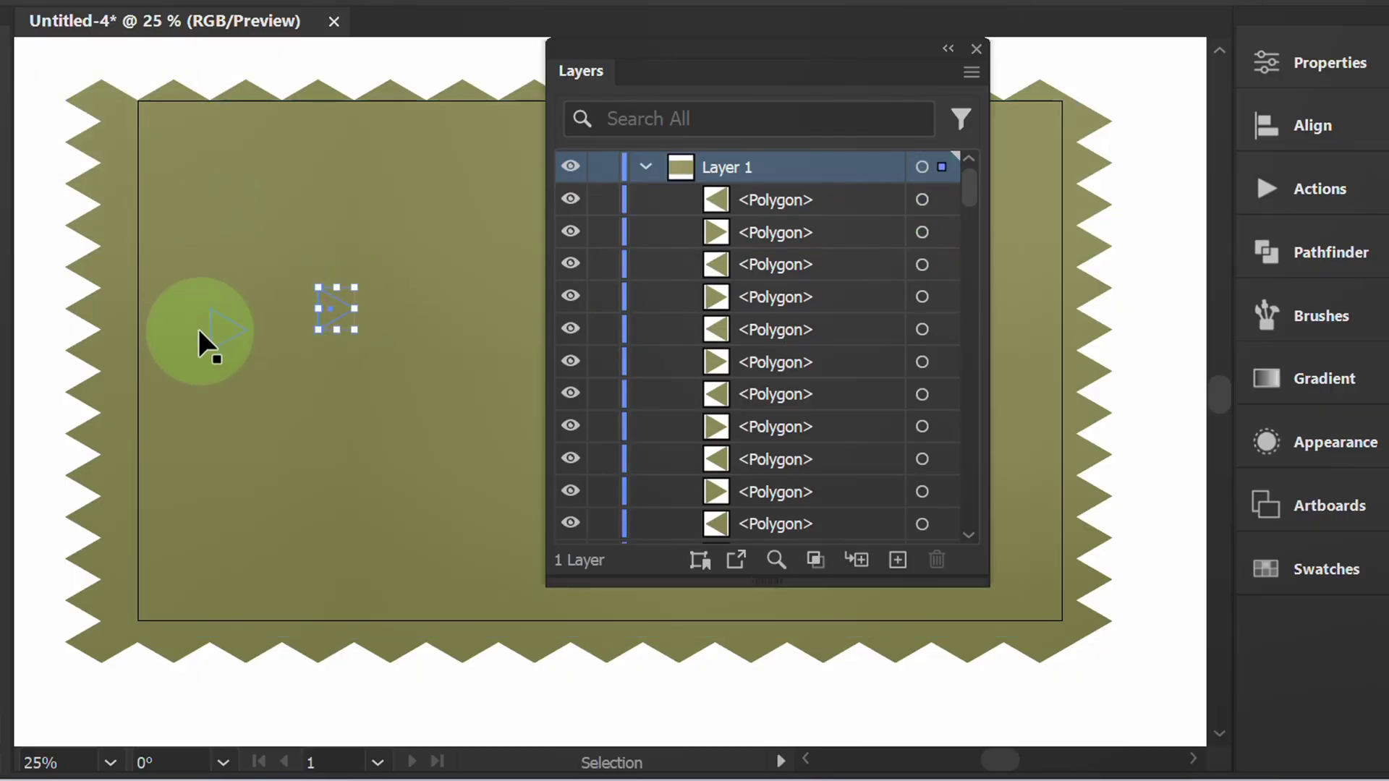
pyautogui.moveTo(201, 344); pyautogui.dragTo(201, 344)
pyautogui.click(372, 205)
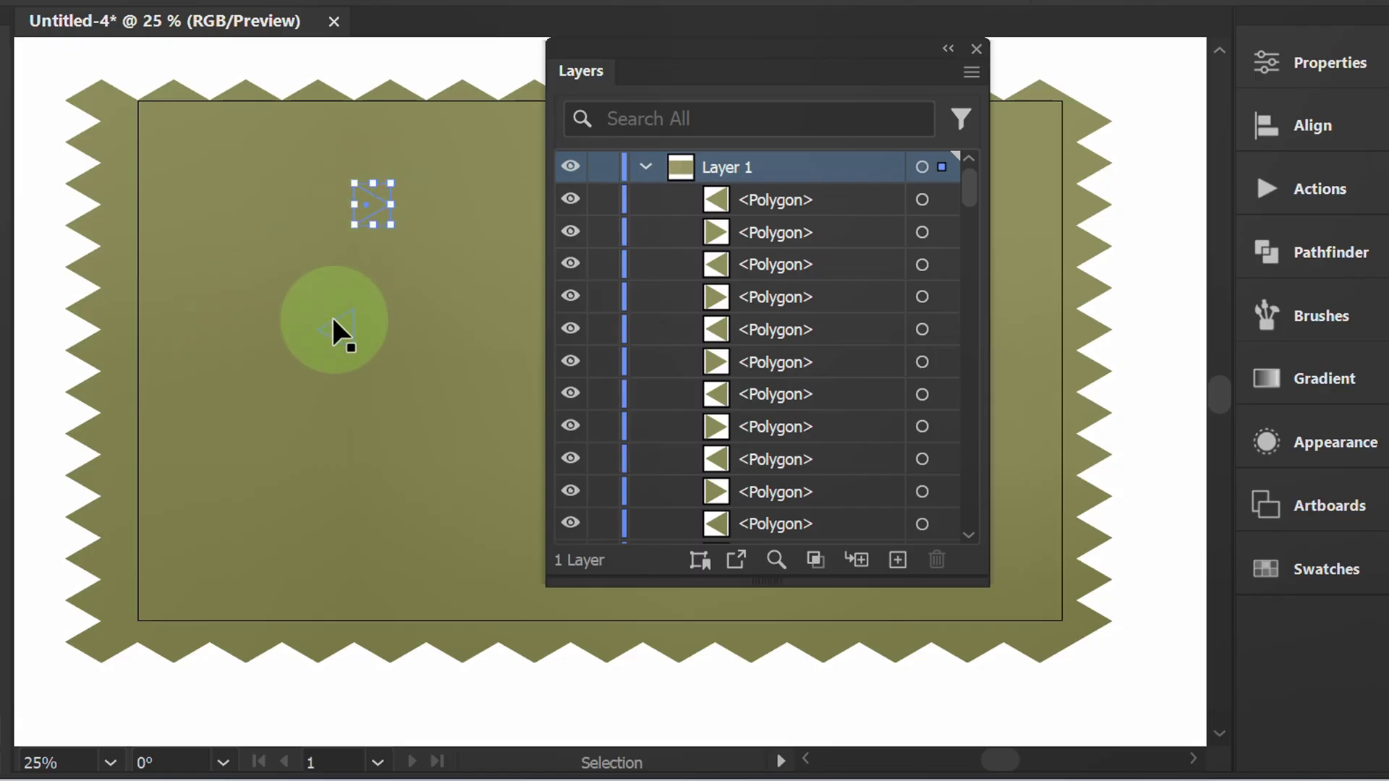
pyautogui.moveTo(733, 52); pyautogui.dragTo(1306, 632)
pyautogui.scroll(-1, 630, 329)
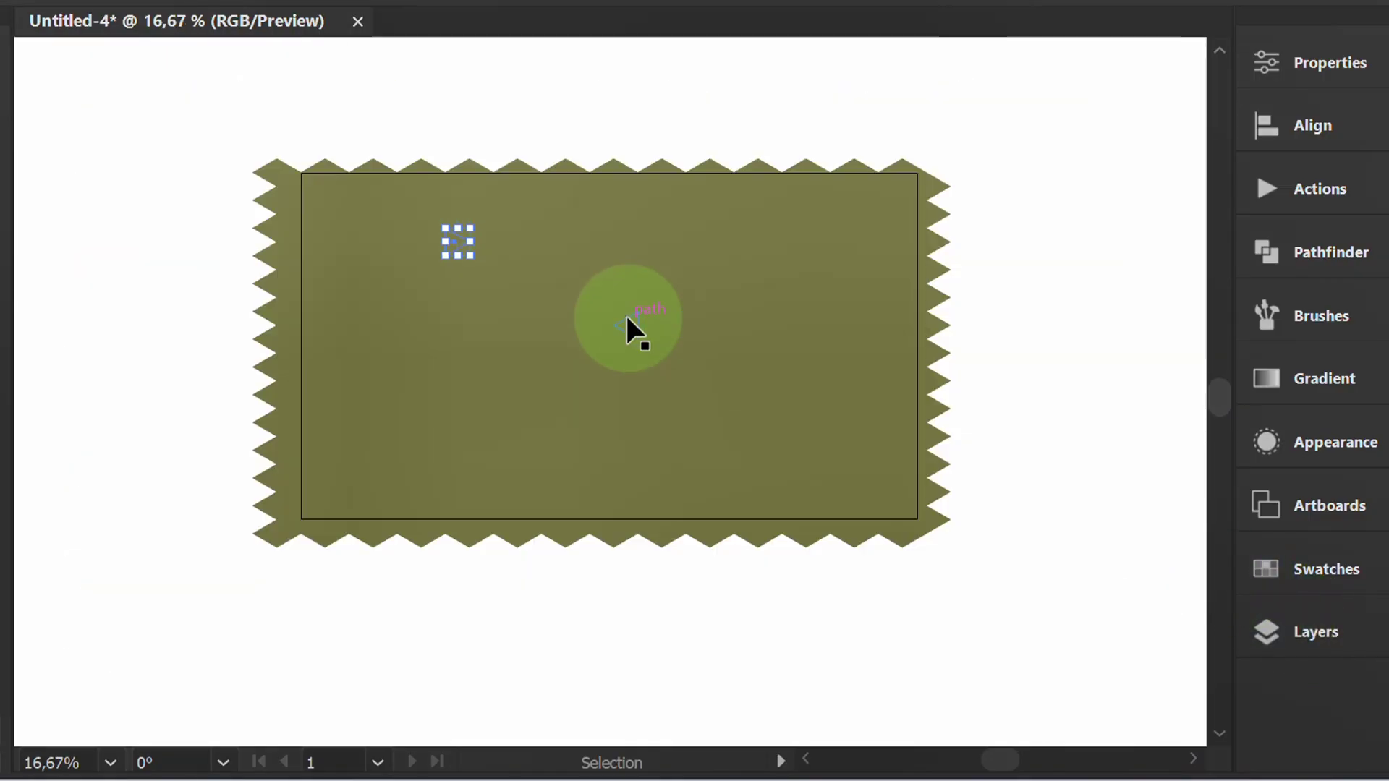
pyautogui.press('space')
pyautogui.moveTo(988, 133); pyautogui.dragTo(826, 156)
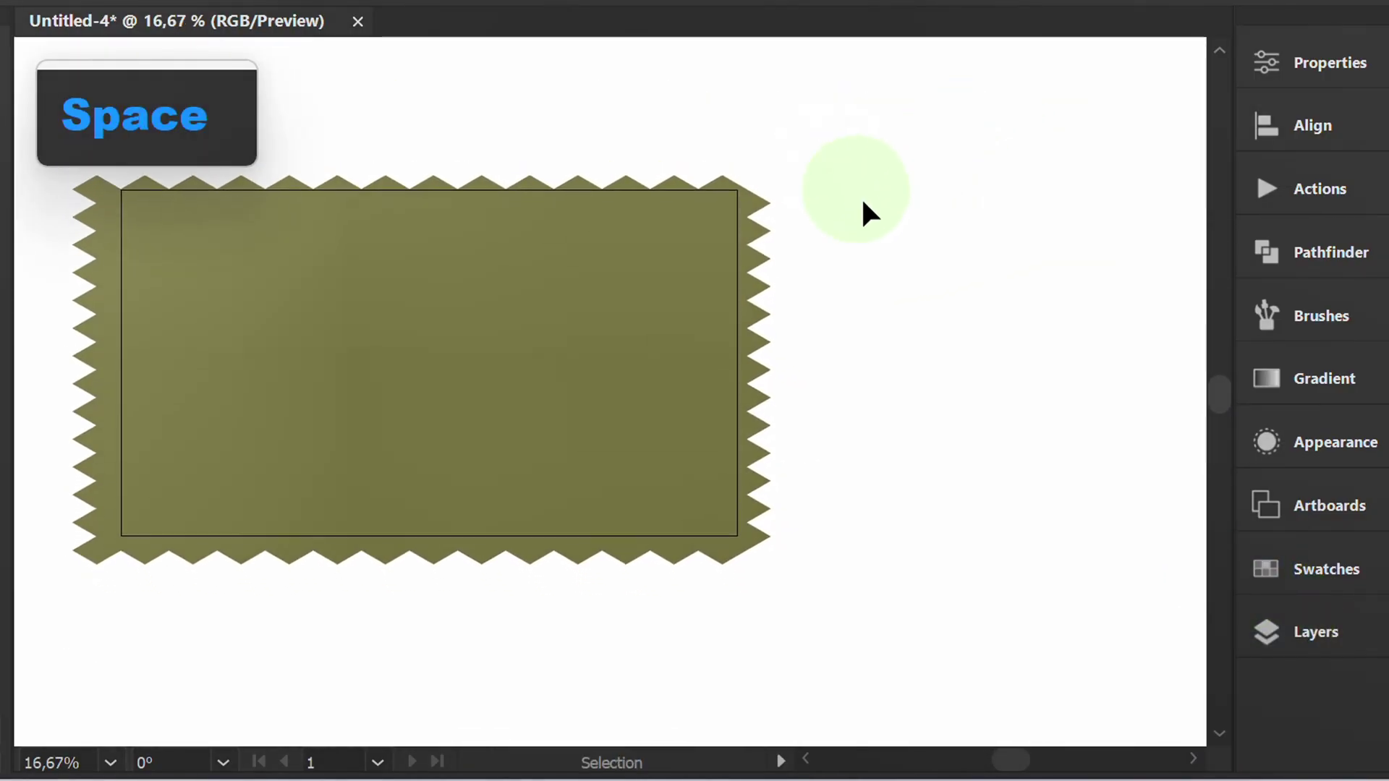
# Step: Float the Swatches panel, marquee-select every triangle, and pick the olive Army Khaki colour group
pyautogui.click(1264, 571)
pyautogui.moveTo(1060, 426); pyautogui.dragTo(980, 190)
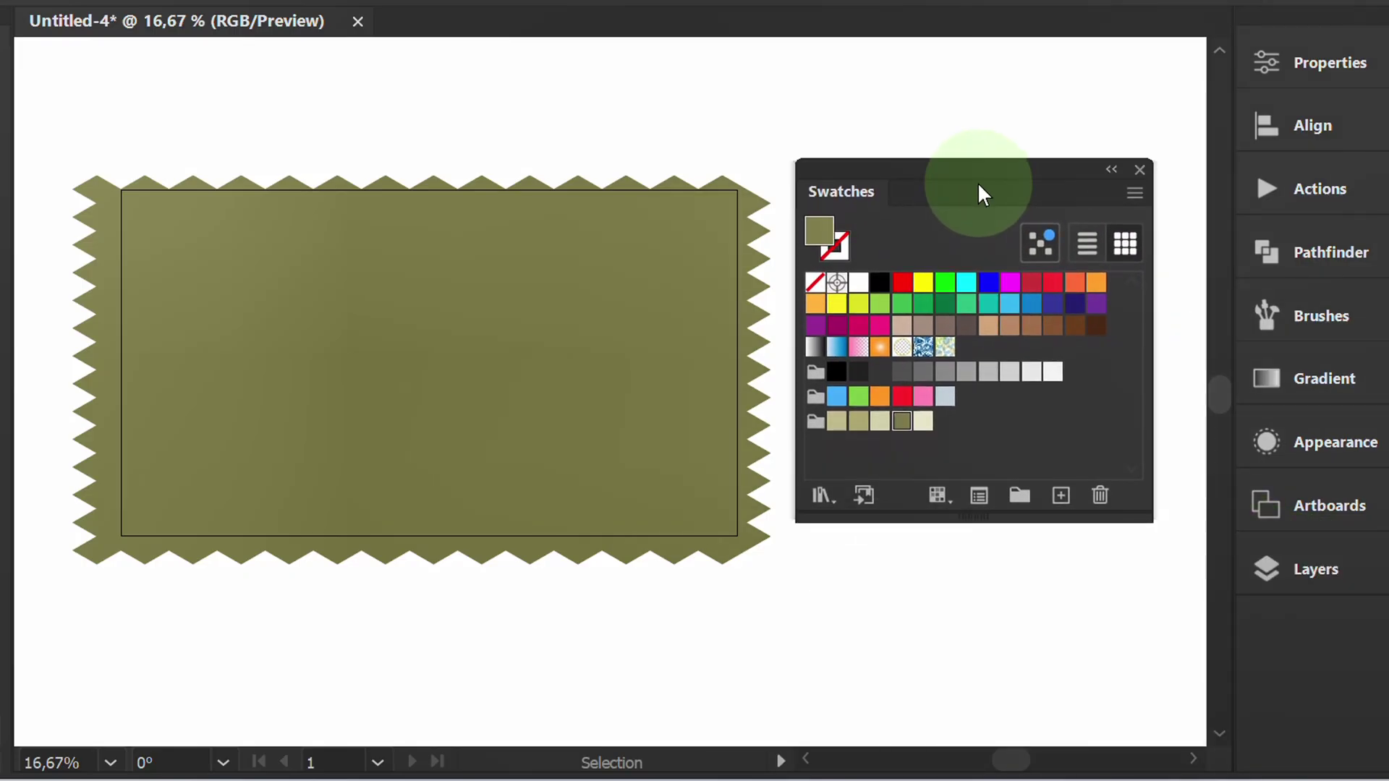
pyautogui.moveTo(768, 113); pyautogui.dragTo(123, 583)
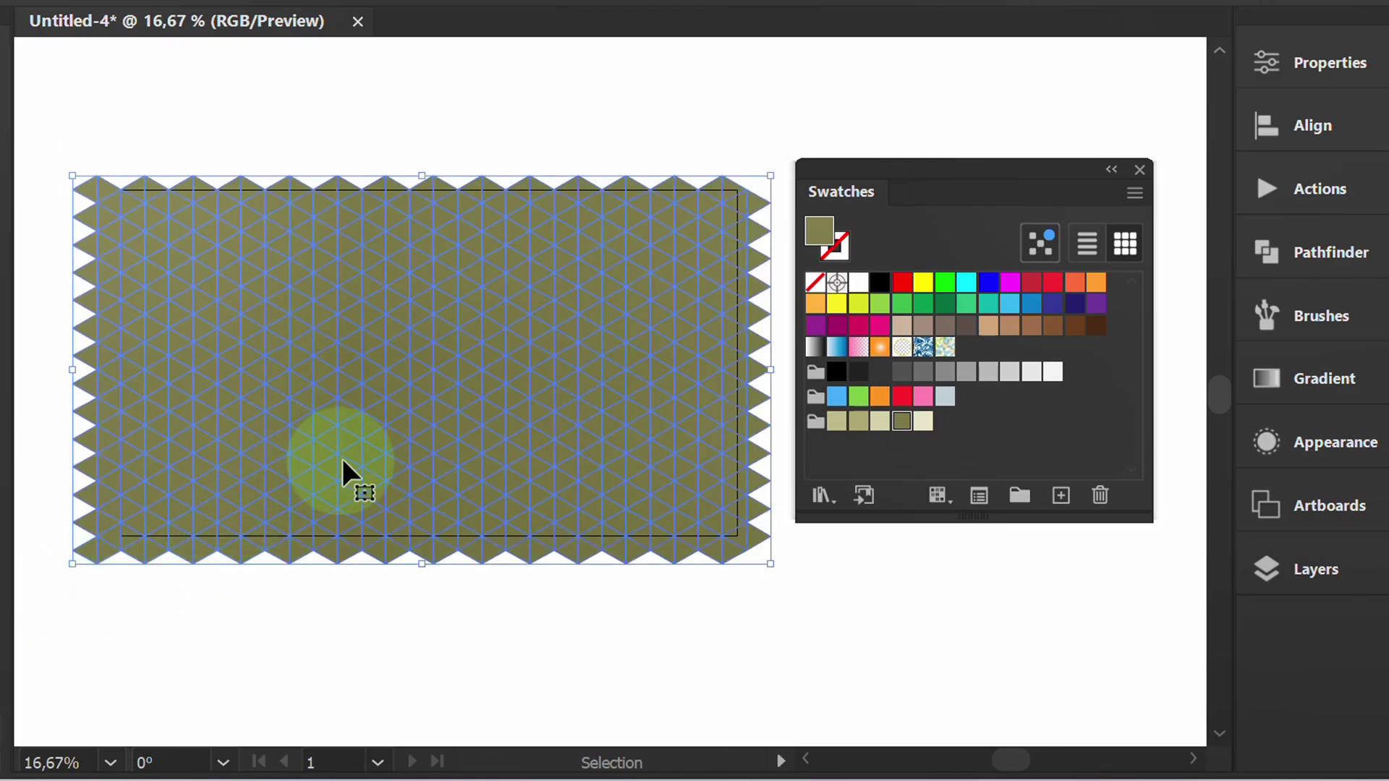
pyautogui.click(812, 422)
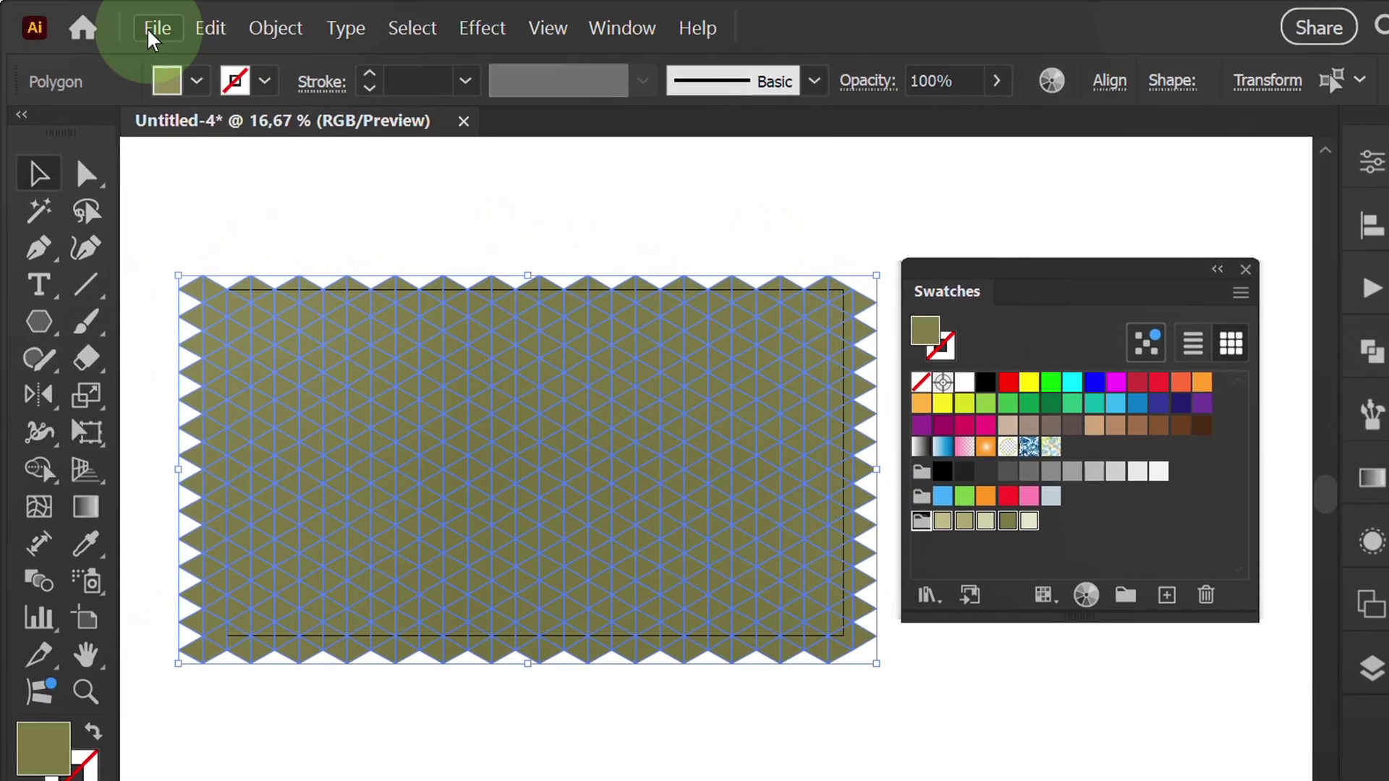
pyautogui.click(149, 28)
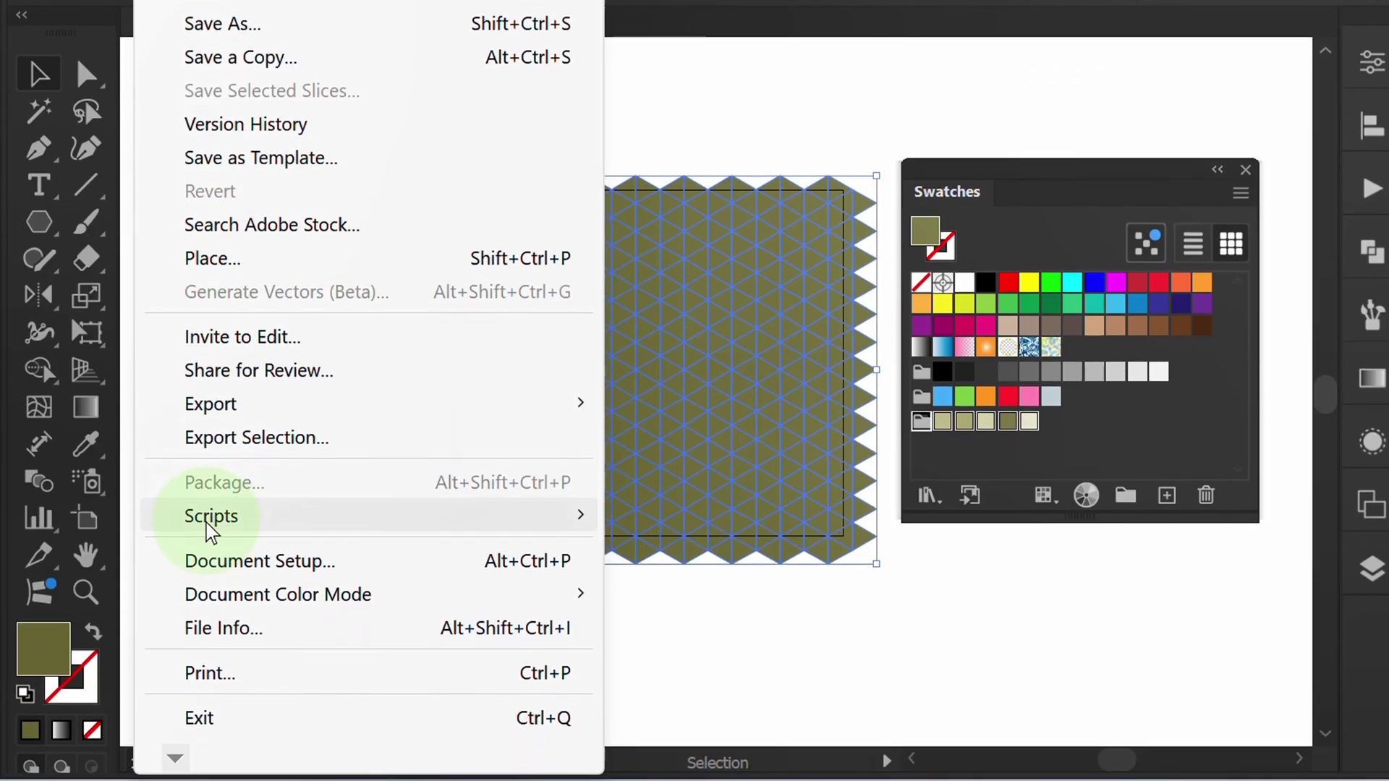
# Step: Fill the triangles with random olive swatches using the RandomSwatchesFill script, then dock Swatches and deselect
pyautogui.moveTo(239, 523)
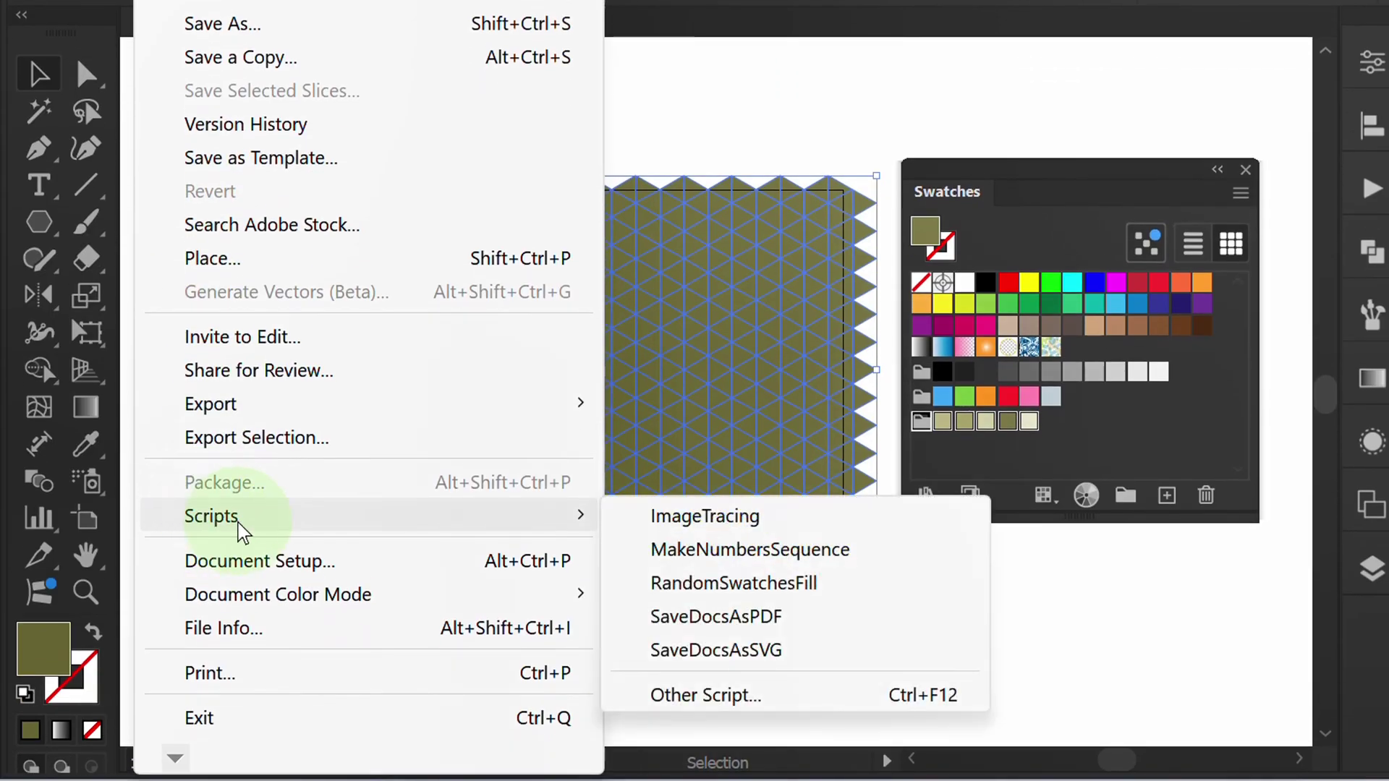
pyautogui.click(828, 593)
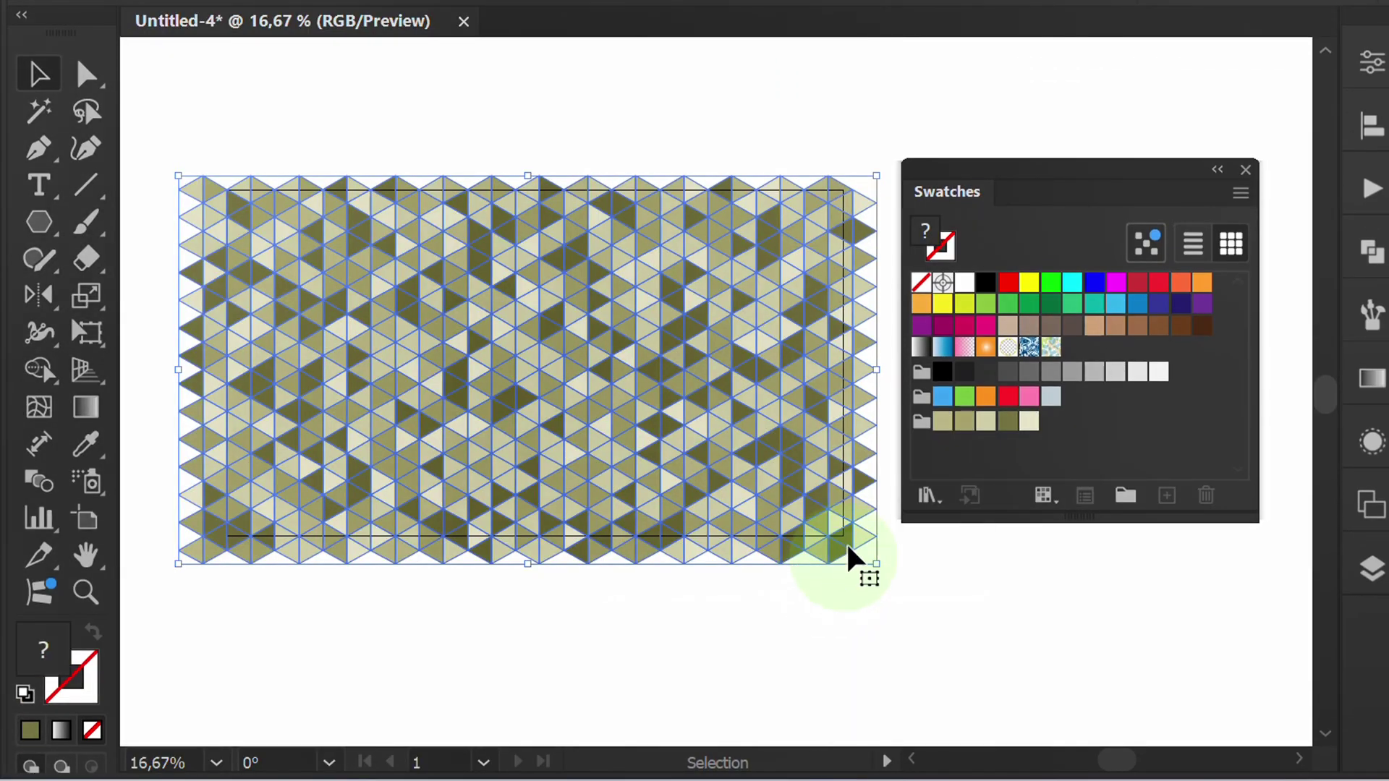
pyautogui.moveTo(1043, 178); pyautogui.dragTo(1360, 631)
pyautogui.press('space')
pyautogui.moveTo(986, 474); pyautogui.dragTo(1129, 484)
pyautogui.click(1130, 485)
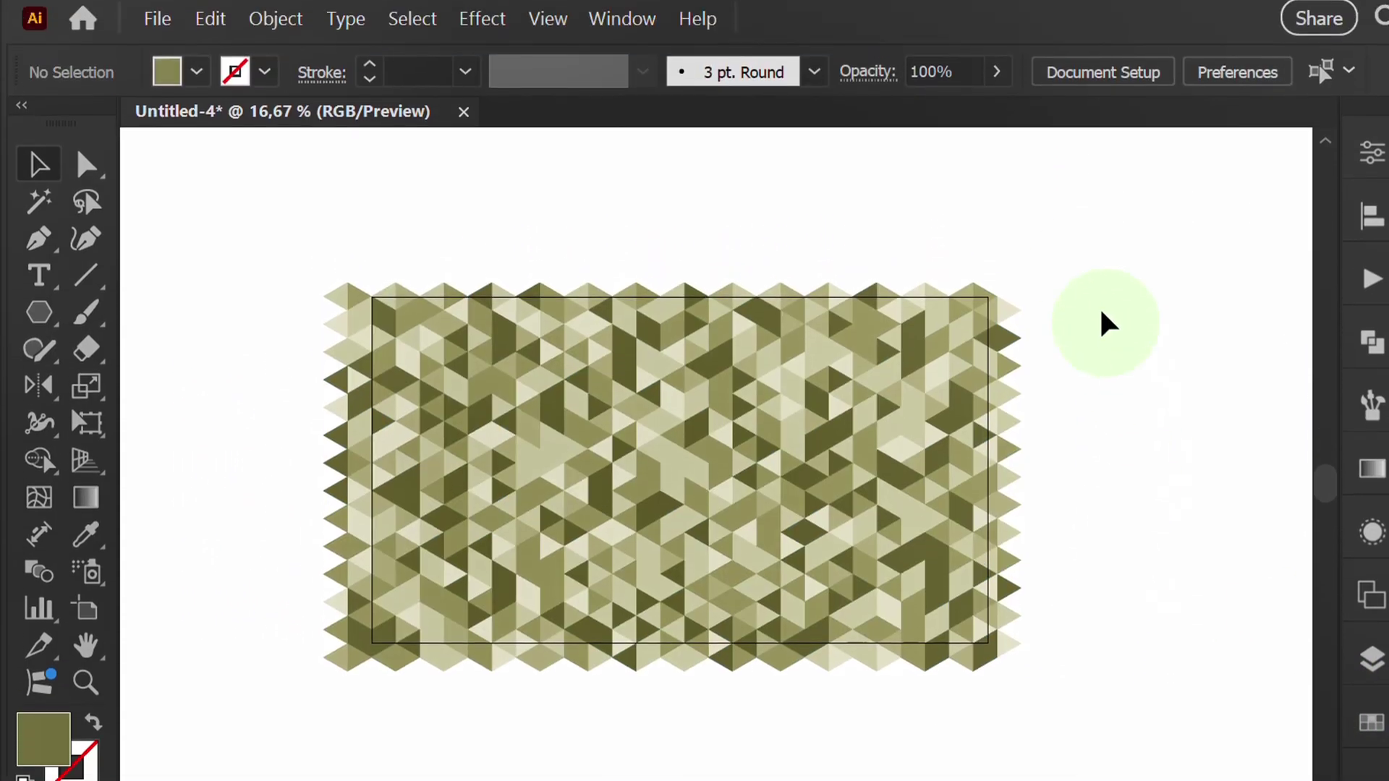
pyautogui.click(1077, 266)
# Step: Marquee-select the coloured khaki triangles, group them via right-click, and turn on Trim View
pyautogui.moveTo(1076, 266); pyautogui.dragTo(308, 701)
pyautogui.rightClick(418, 458)
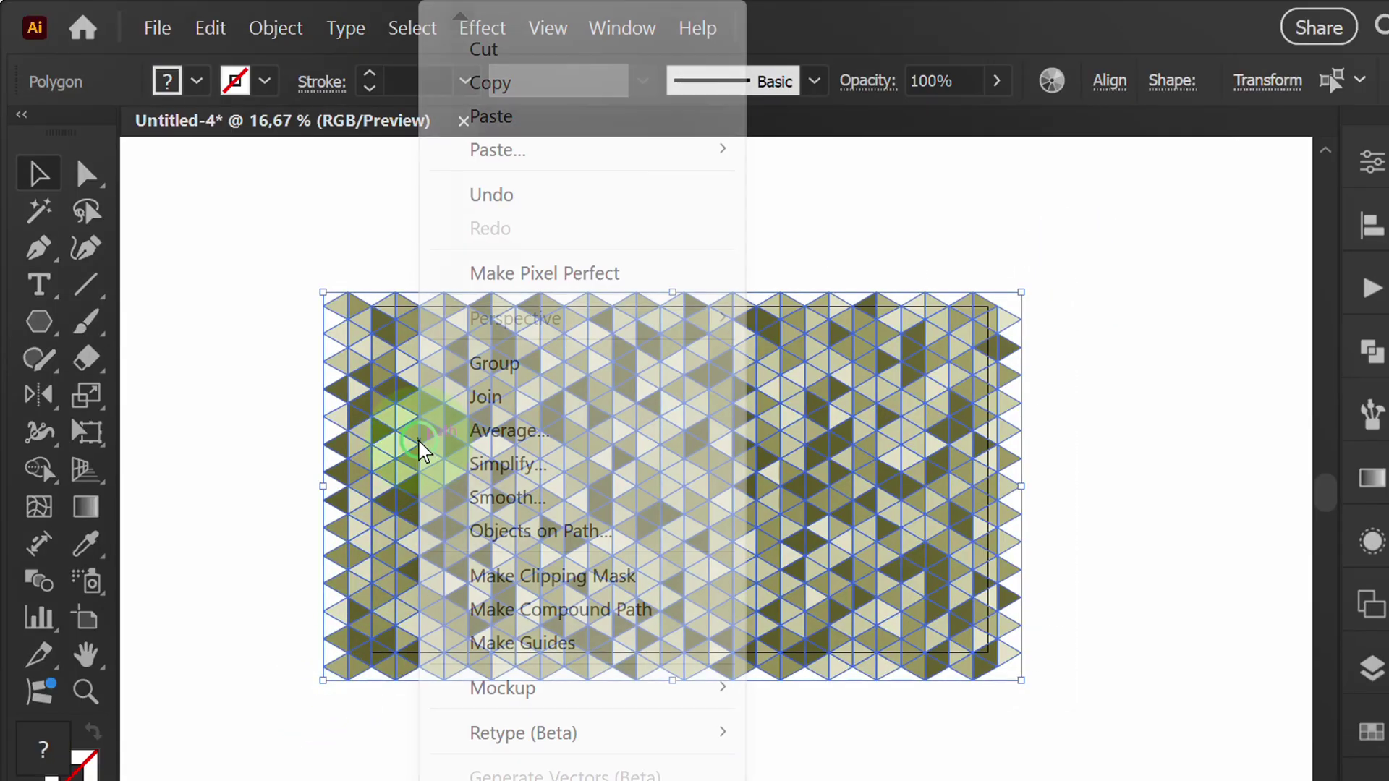
pyautogui.click(542, 363)
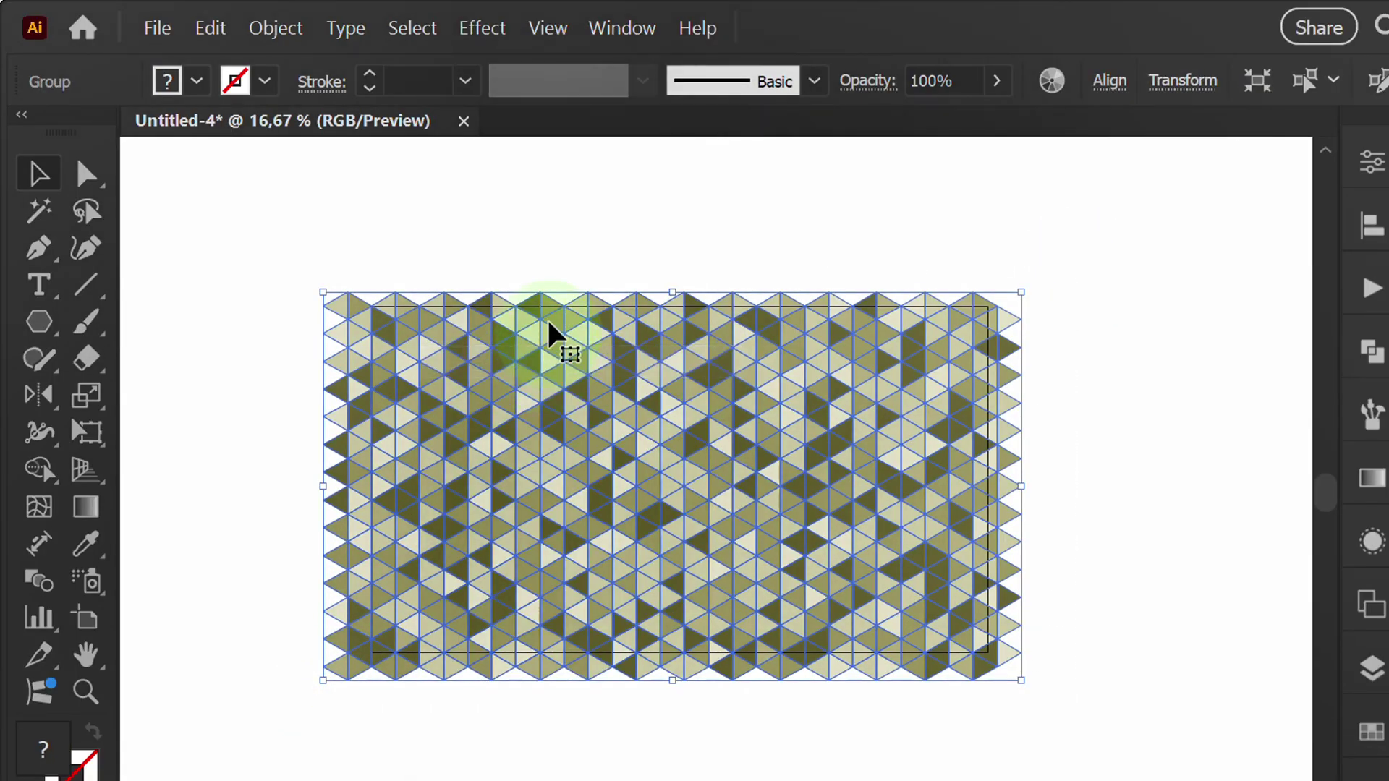
pyautogui.click(548, 29)
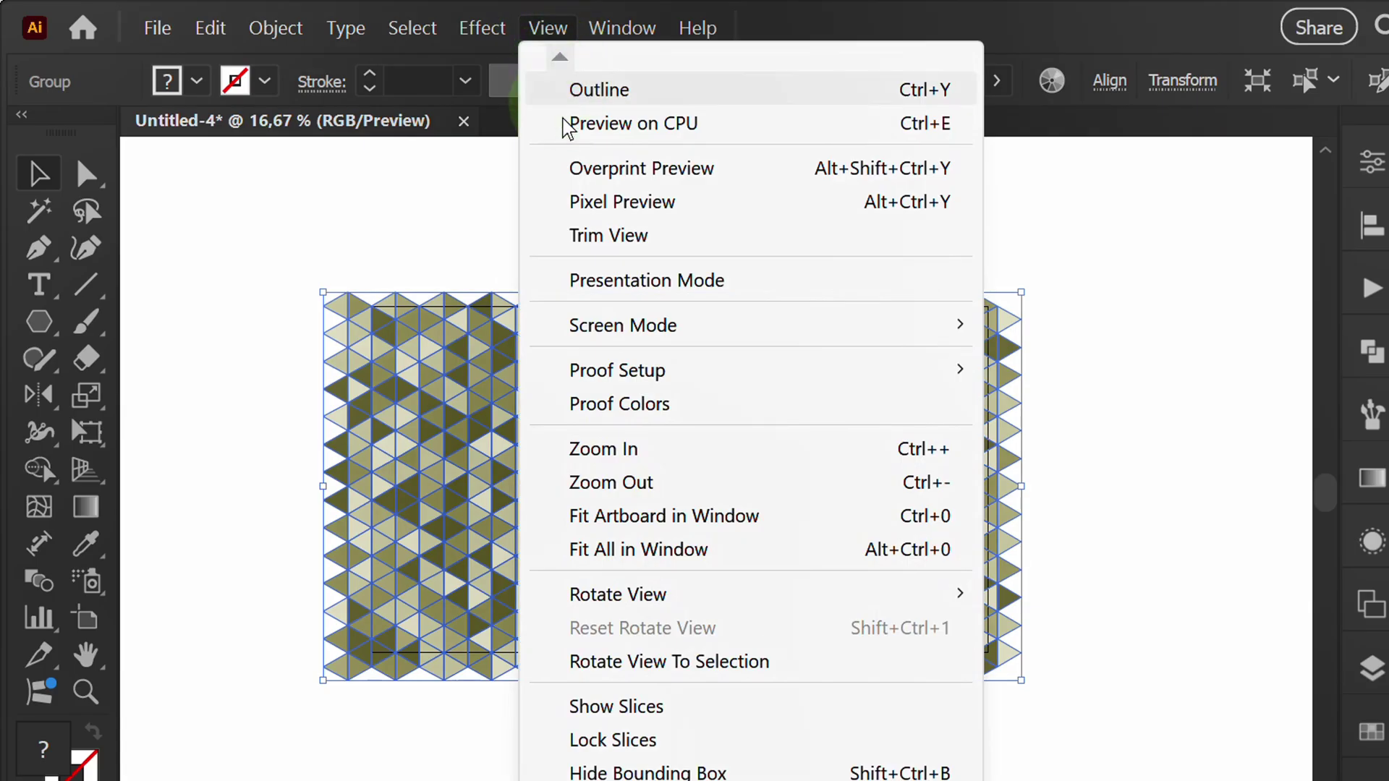
pyautogui.click(593, 236)
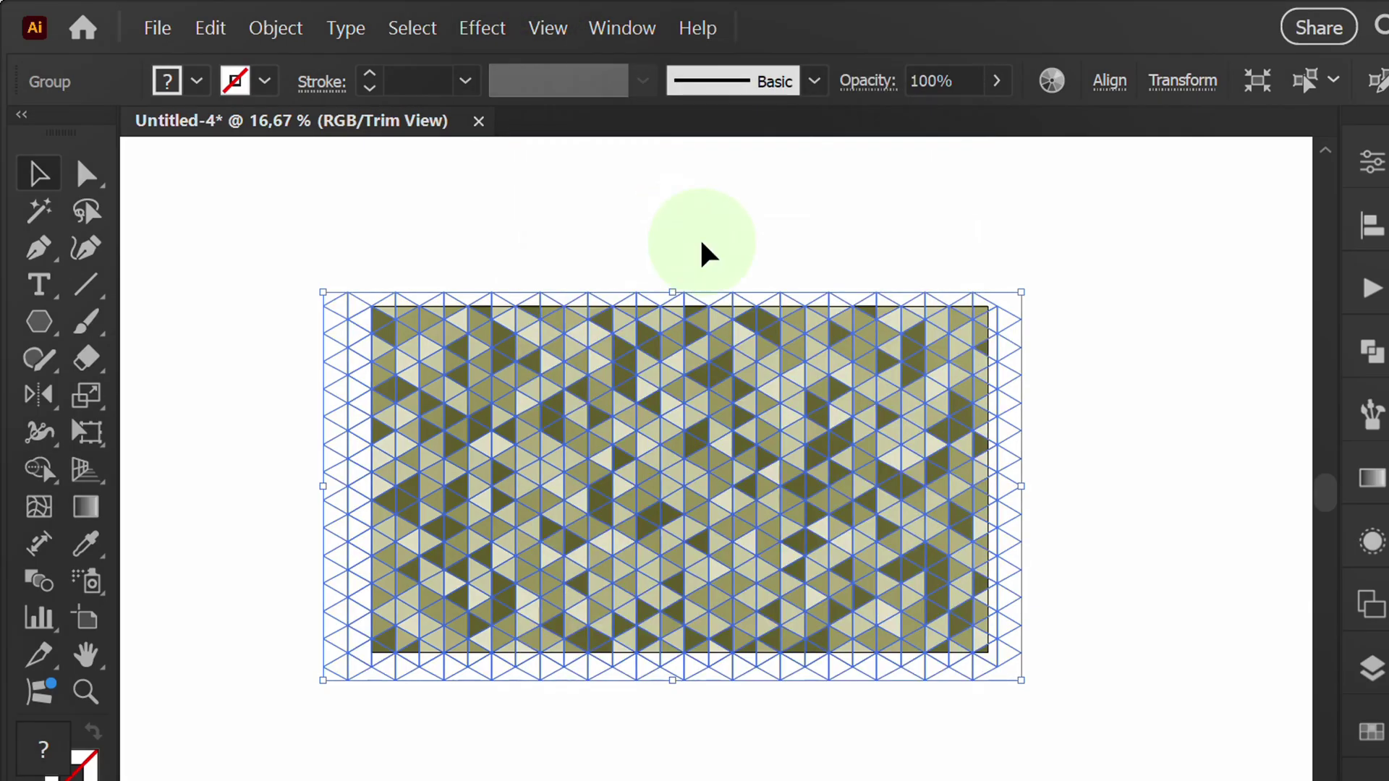